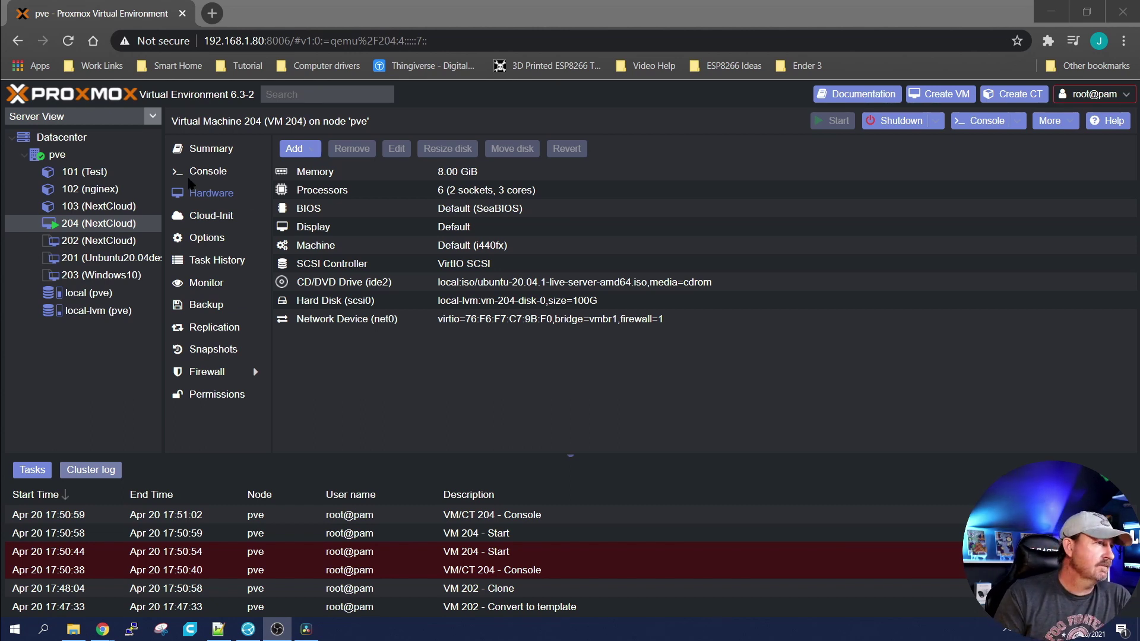
# Step: Open the console of the newly cloned VM 204 (NextCloud)
pyautogui.click(191, 176)
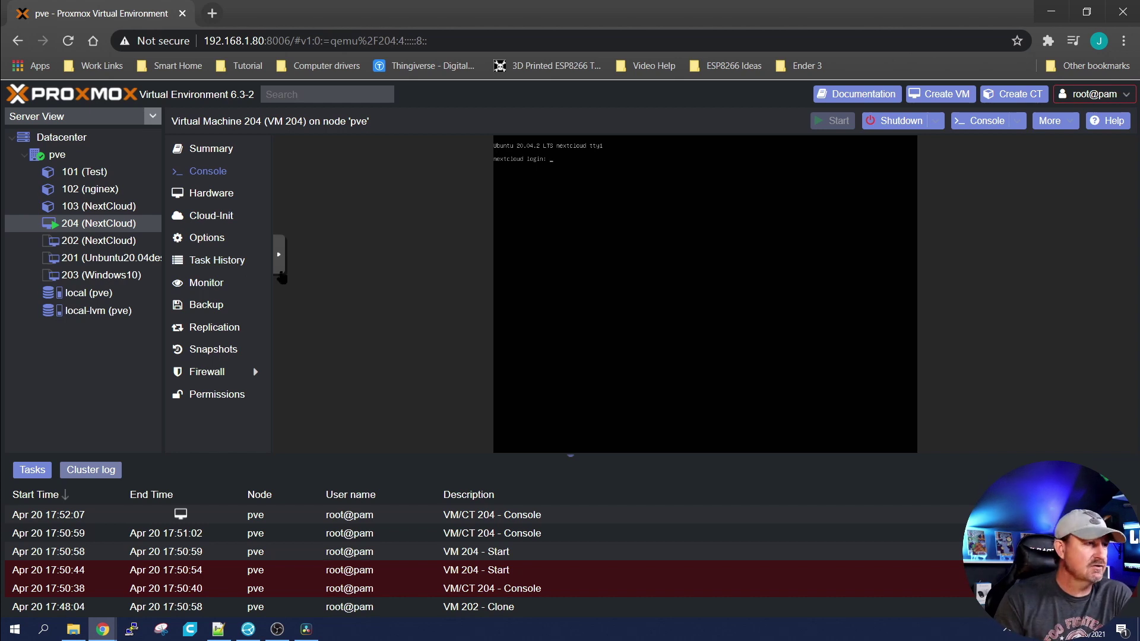
# Step: Switch the noVNC console to fullscreen and log in with the VM's user account
pyautogui.click(279, 255)
pyautogui.click(290, 289)
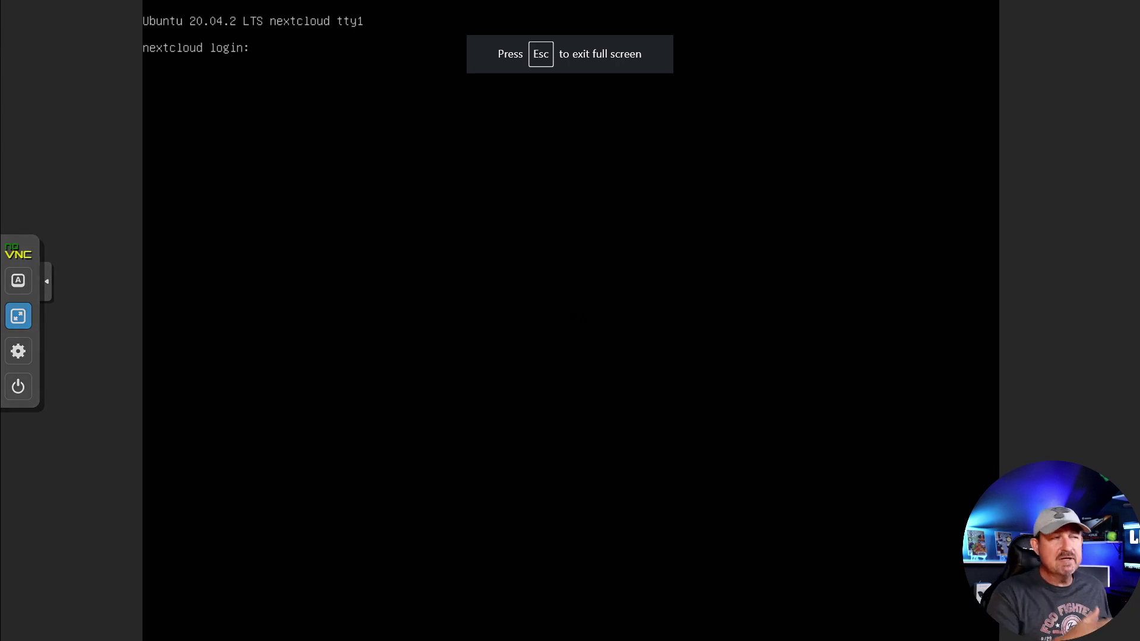
pyautogui.write('lores')
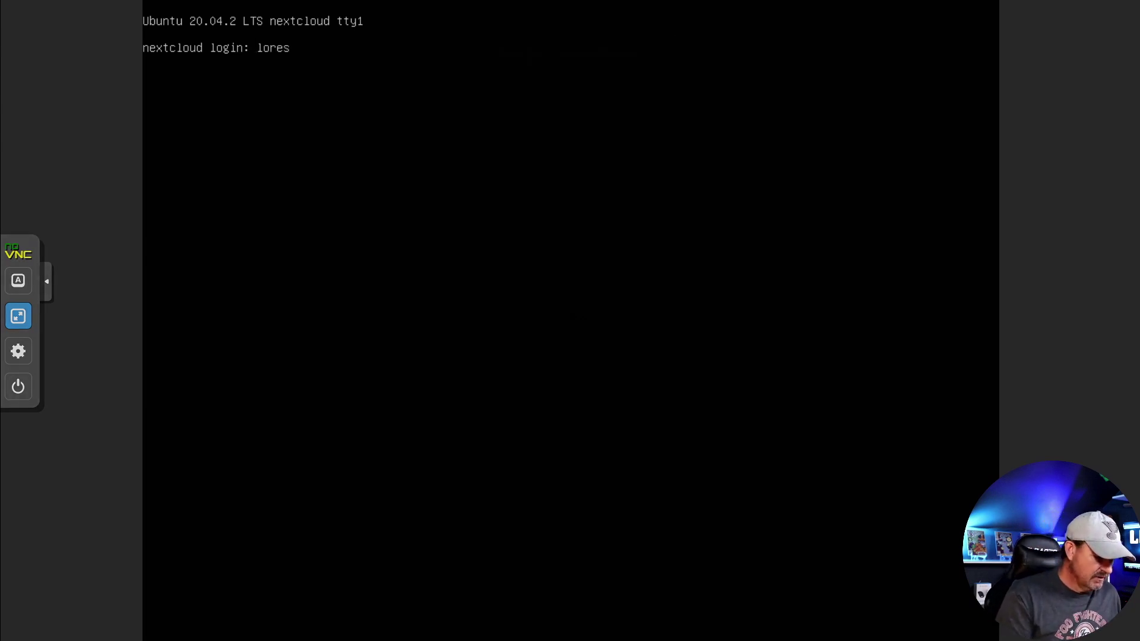
pyautogui.press('Return')
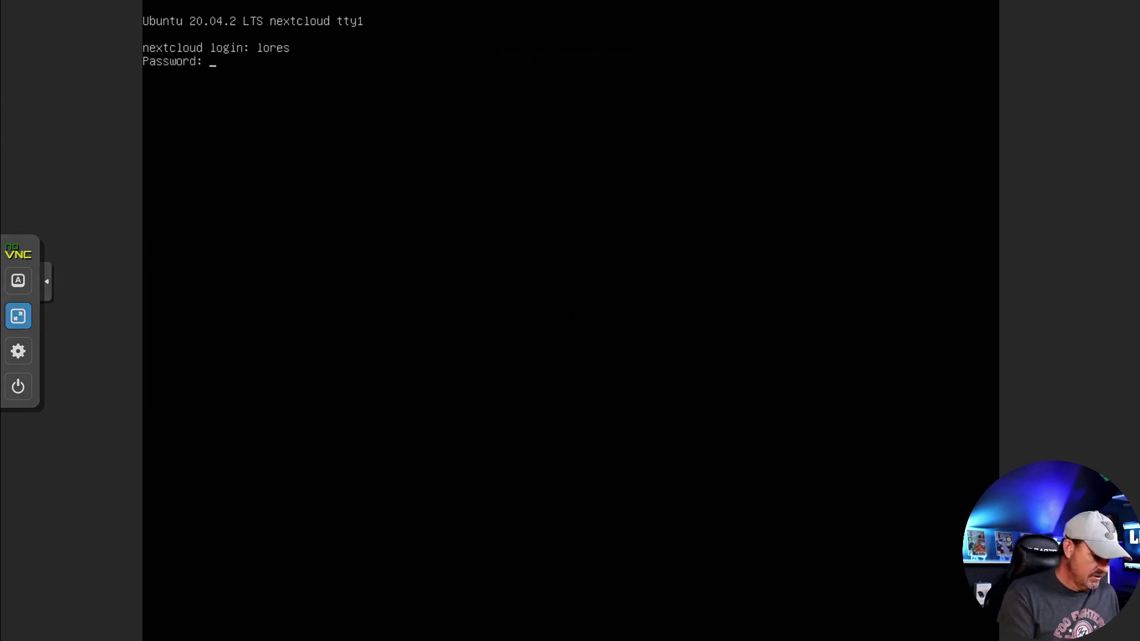
pyautogui.press('Return')
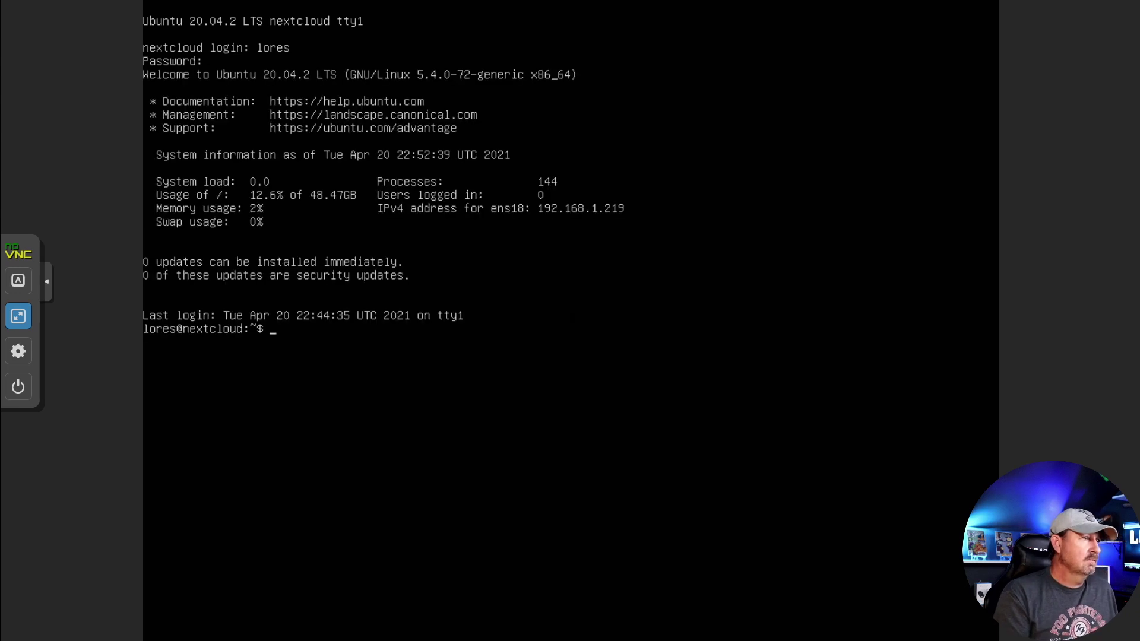
# Step: Run ifconfig to reveal the VM's address, 192.168.1.219
pyautogui.write('a')
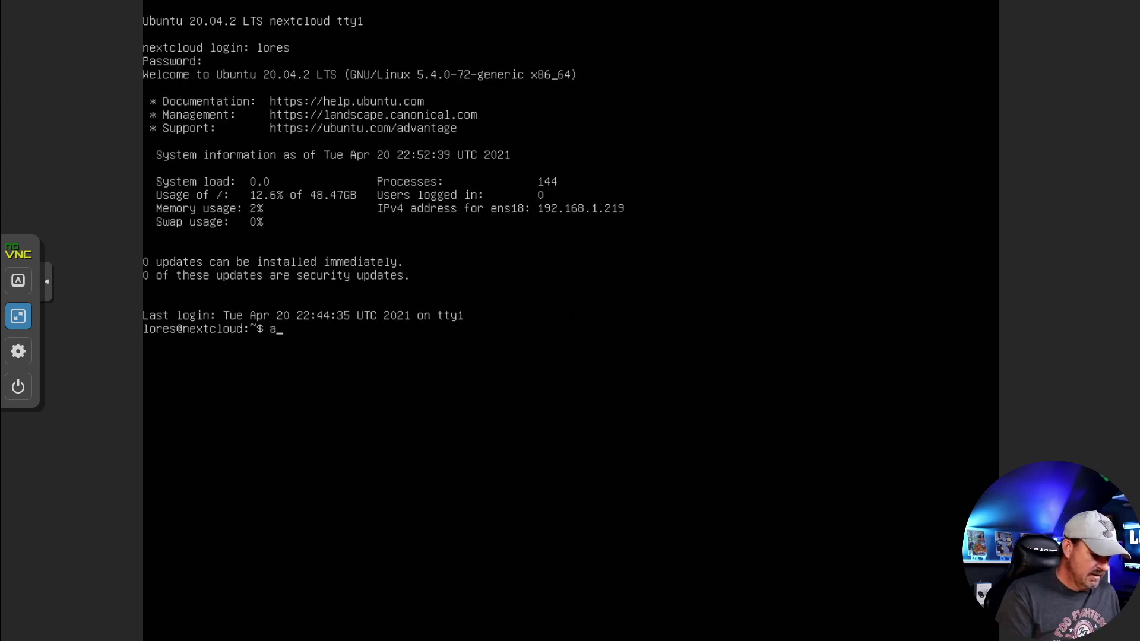
pyautogui.press('BackSpace')
pyautogui.write('ifconfig')
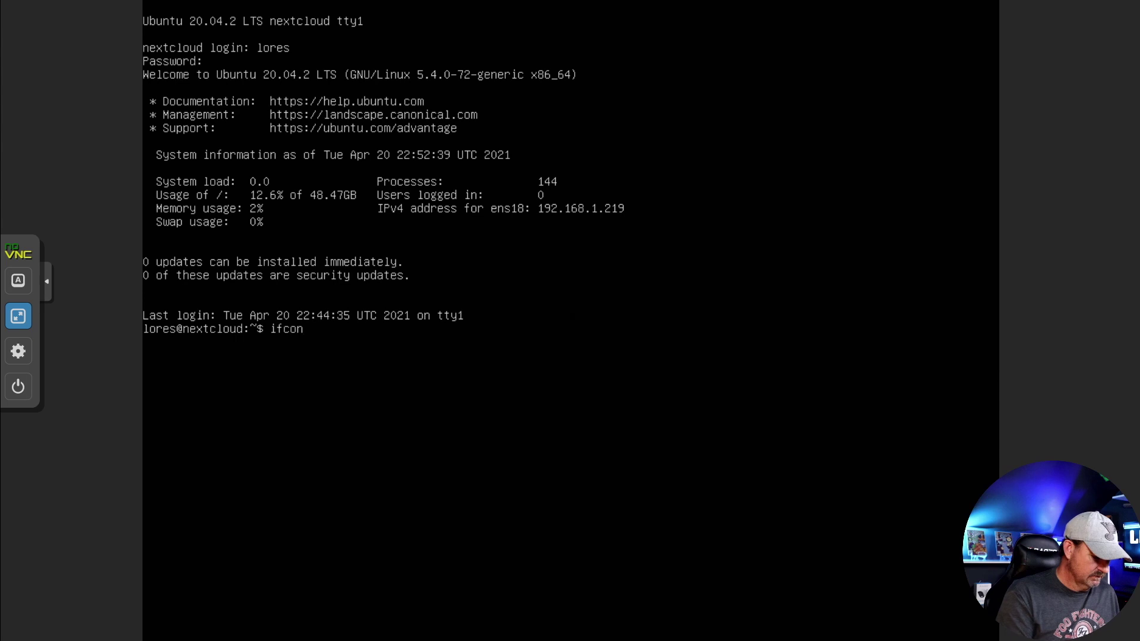
pyautogui.press('Return')
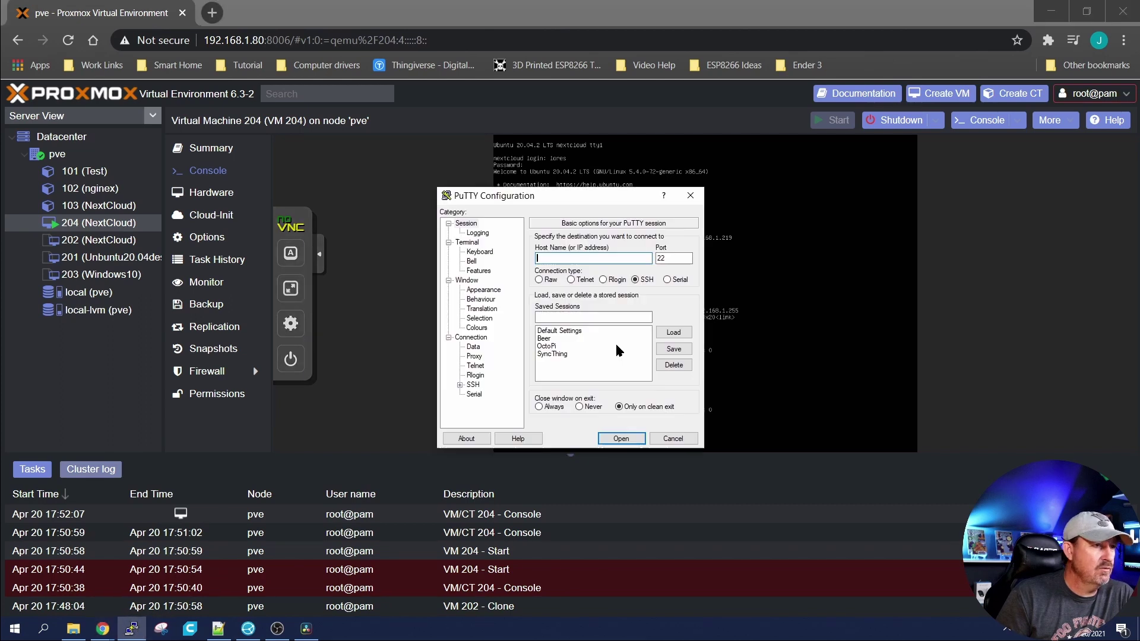
# Step: Connect PuTTY over SSH to 192.168.1.219 and trust the server's host key
pyautogui.write('192.168.001')
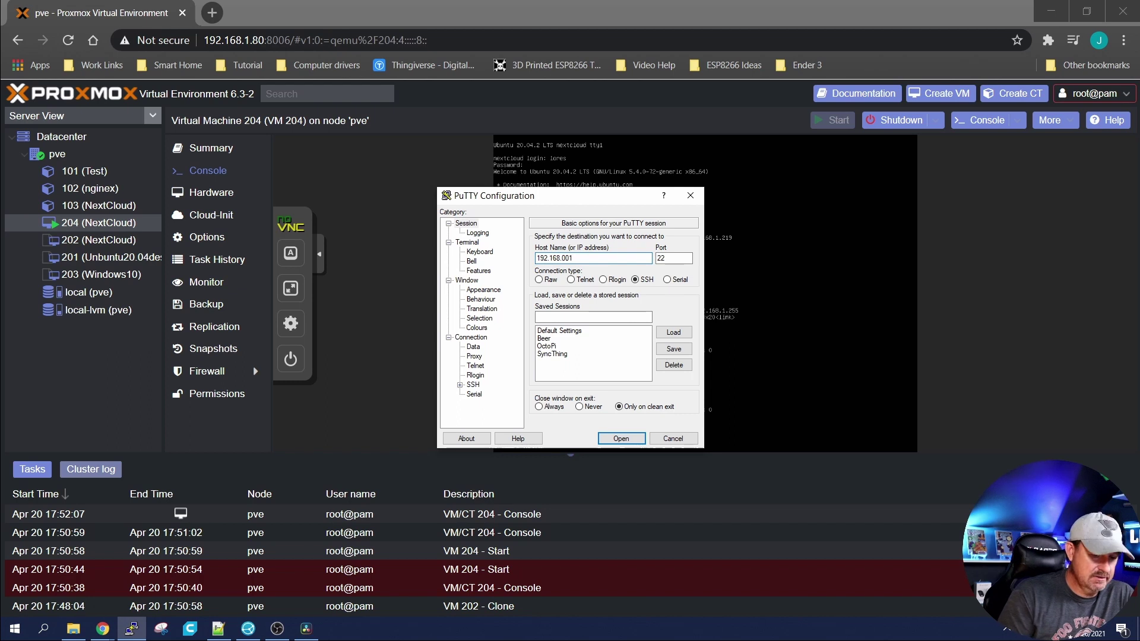
pyautogui.press('BackSpace')
pyautogui.press('BackSpace')
pyautogui.press('BackSpace')
pyautogui.write('1.219')
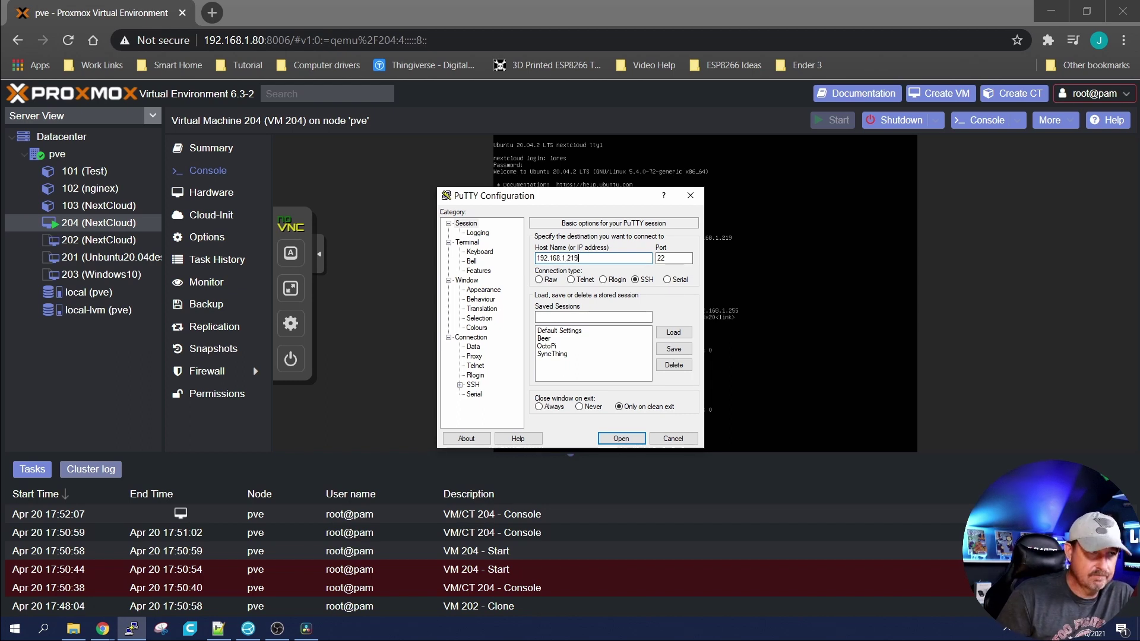
pyautogui.press('Return')
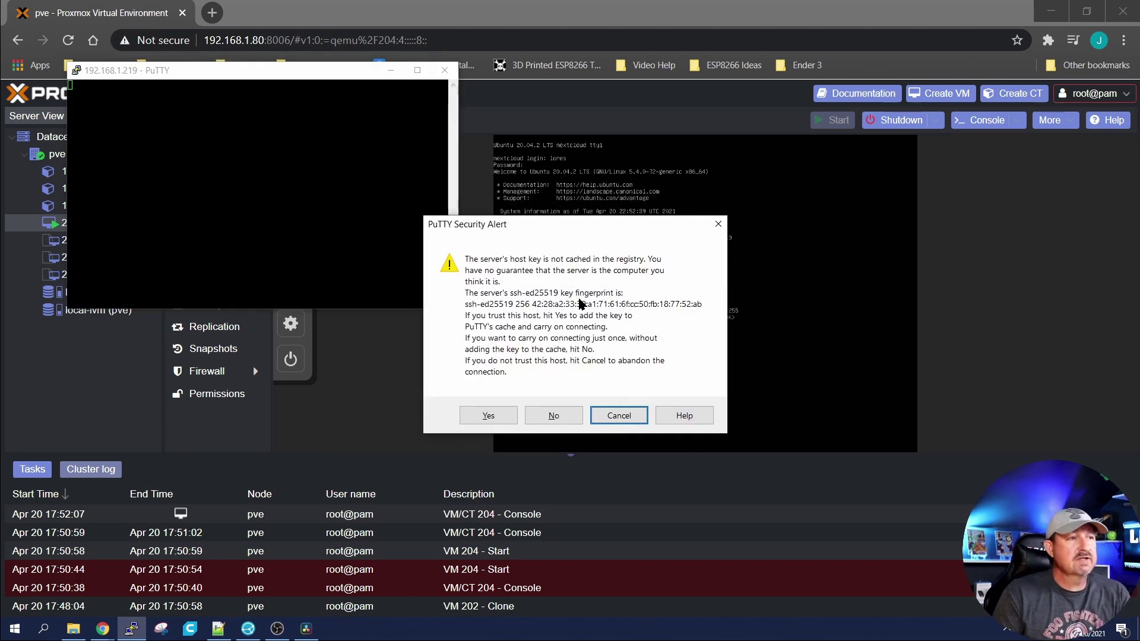
pyautogui.click(486, 415)
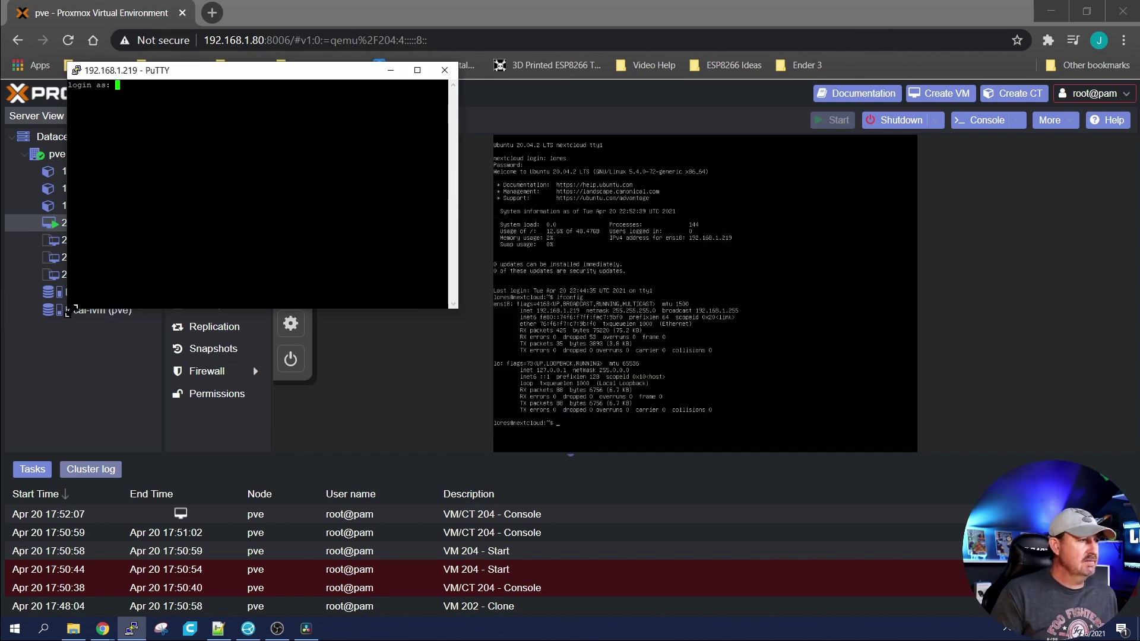
# Step: Enlarge the terminal window and log in to the VM's shell
pyautogui.moveTo(67, 309); pyautogui.dragTo(25, 574)
pyautogui.write('lo')
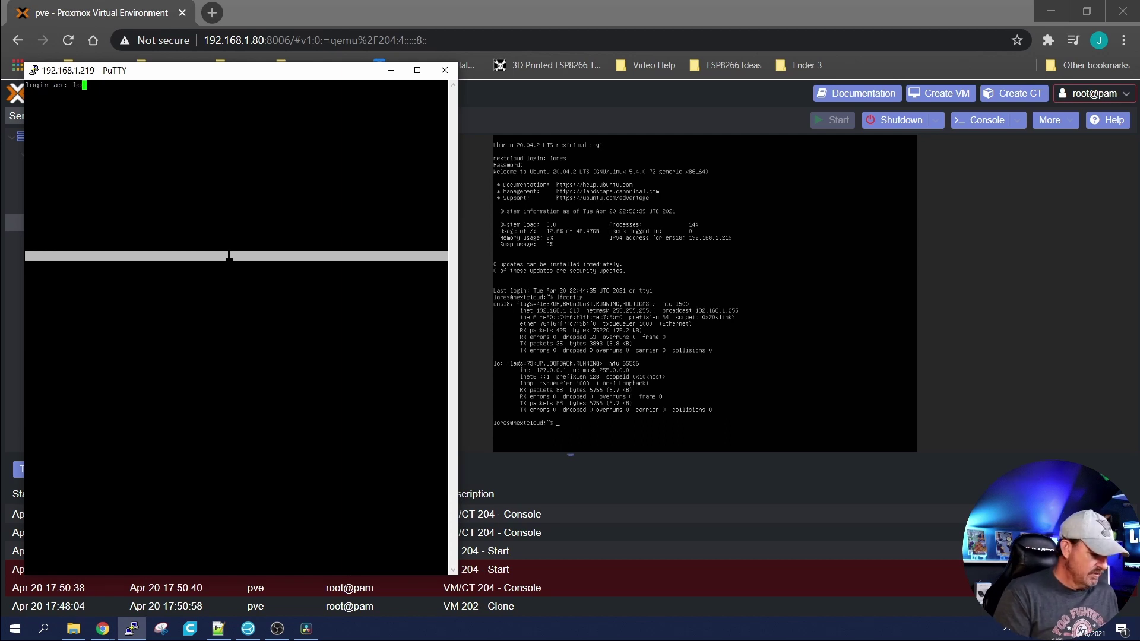
pyautogui.write('res')
pyautogui.press('Return')
pyautogui.press('Return')
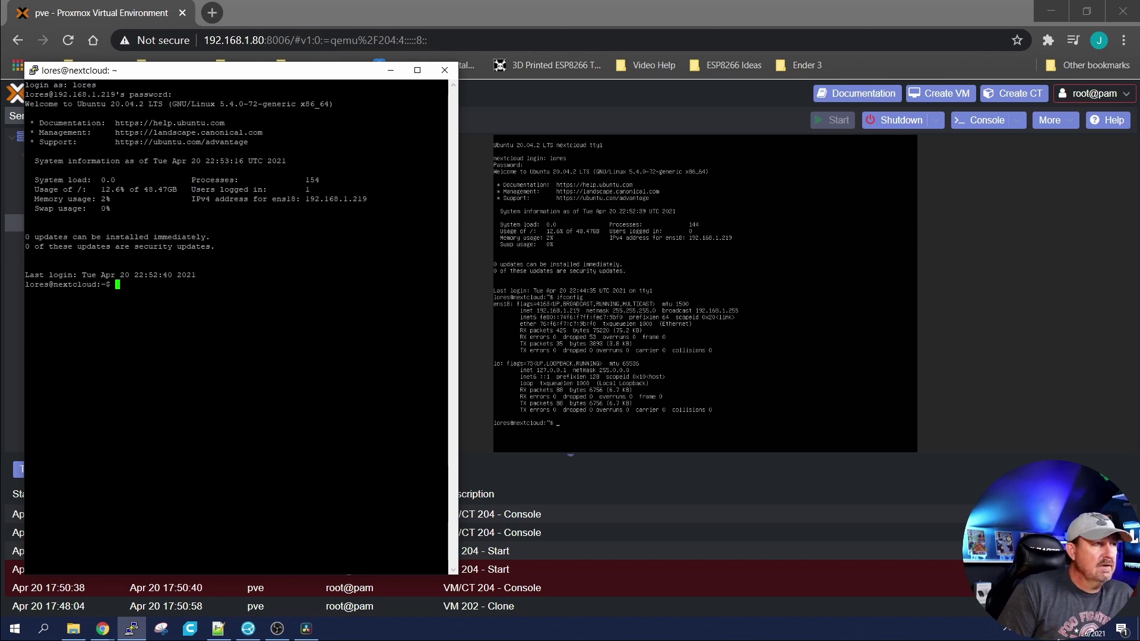
pyautogui.moveTo(349, 71); pyautogui.dragTo(393, 42)
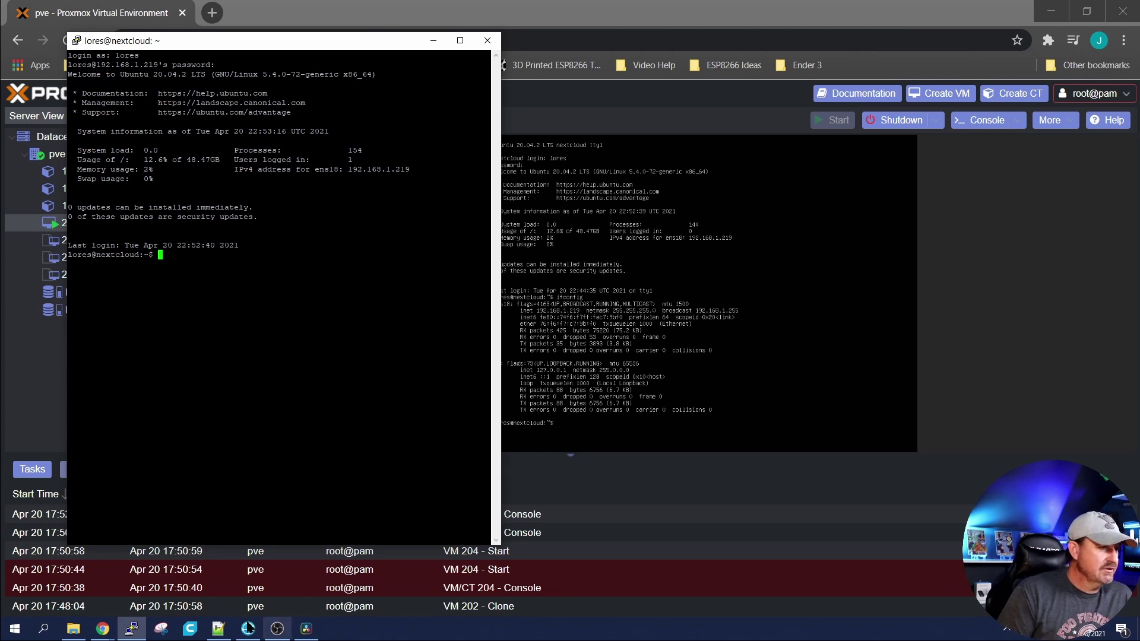
# Step: Install Nextcloud with 'sudo snap install nextcloud', copied from the Notepad++ notes
pyautogui.click(215, 631)
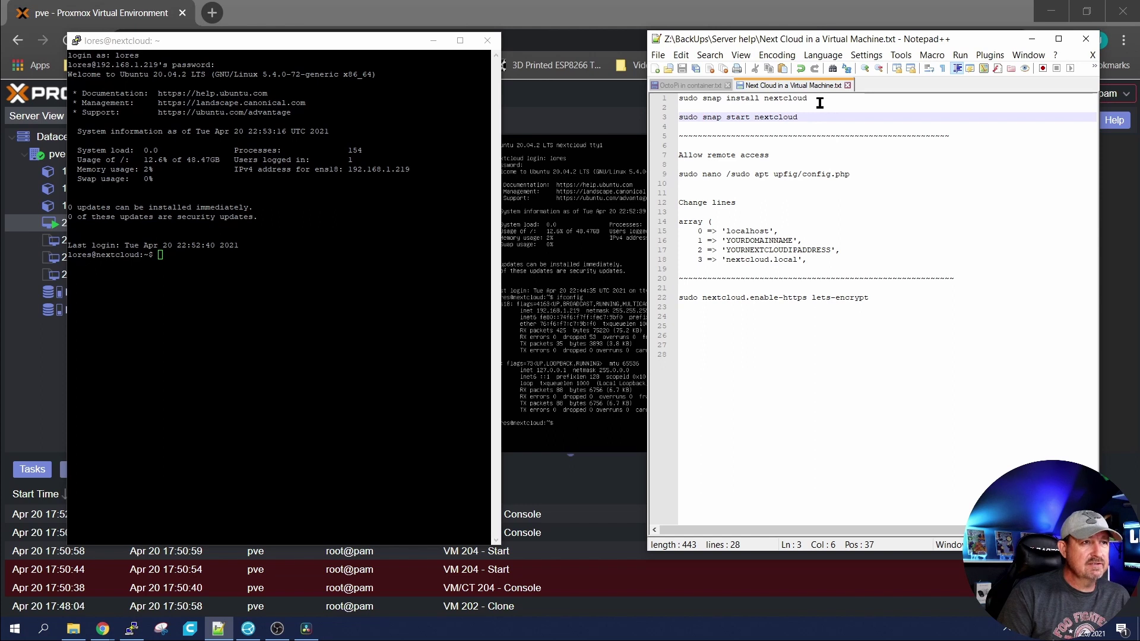
pyautogui.moveTo(816, 101); pyautogui.dragTo(666, 99)
pyautogui.rightClick(705, 101)
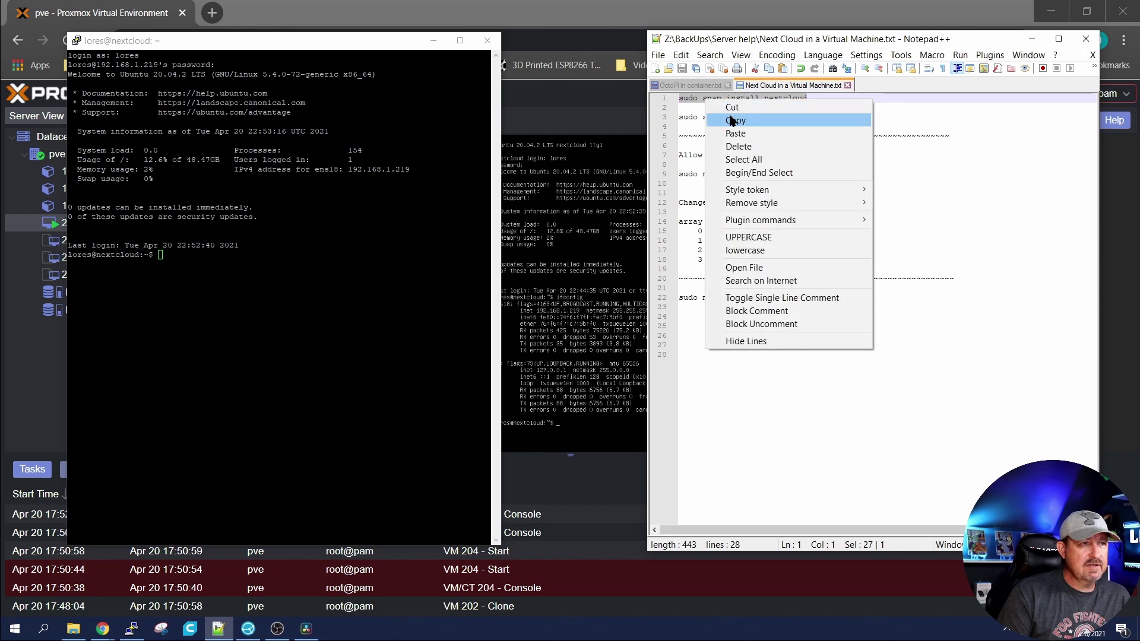
pyautogui.click(734, 120)
pyautogui.rightClick(285, 297)
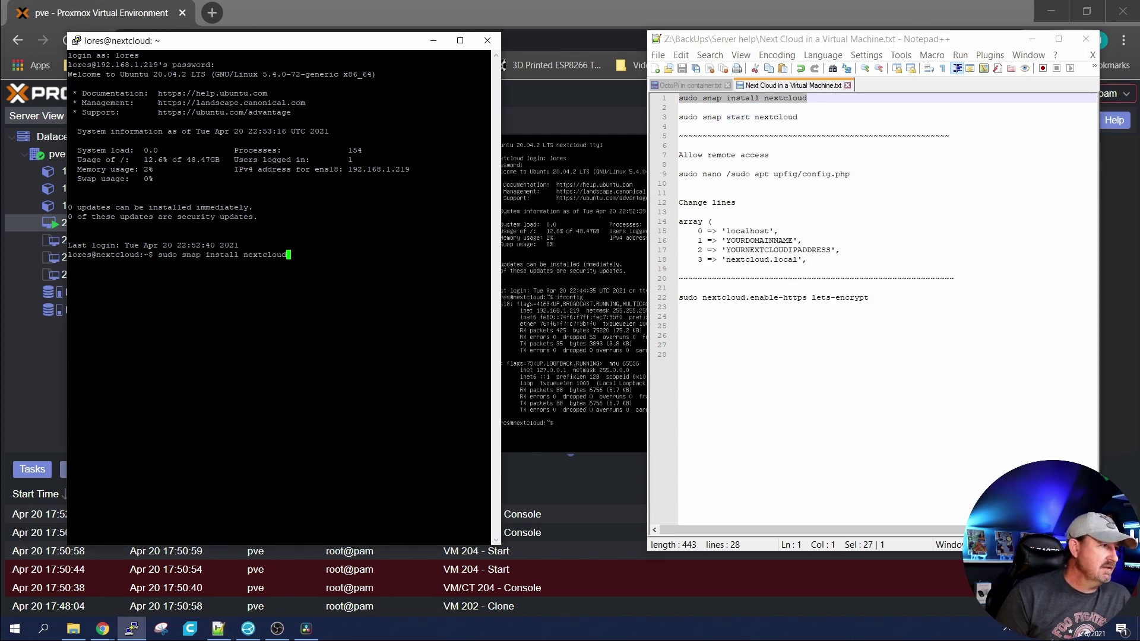
pyautogui.press('Return')
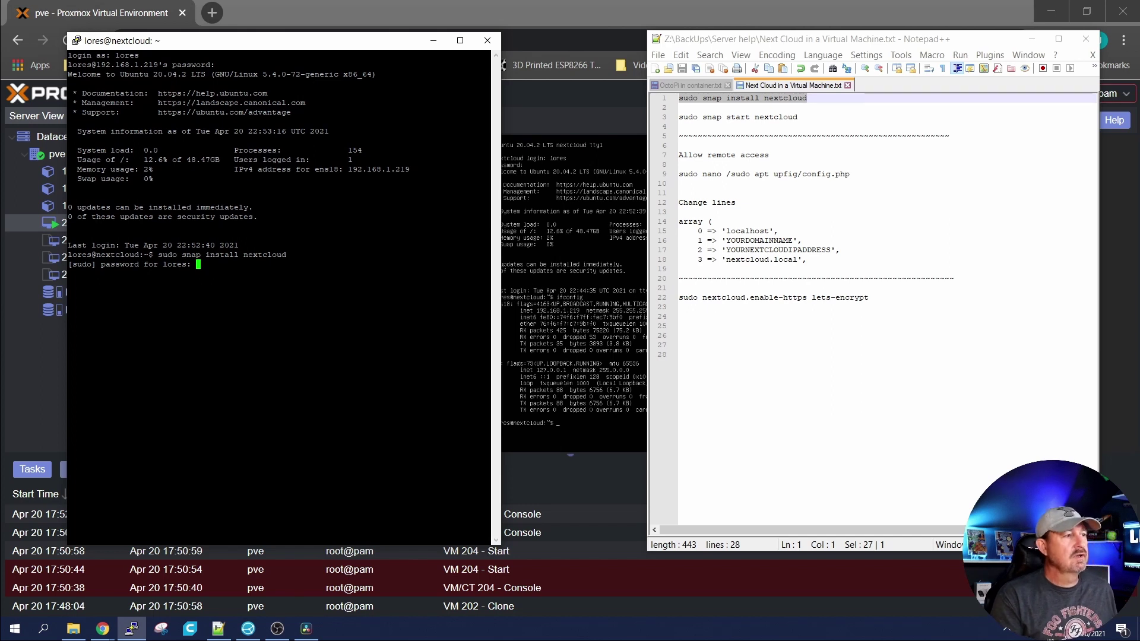
pyautogui.press('Return')
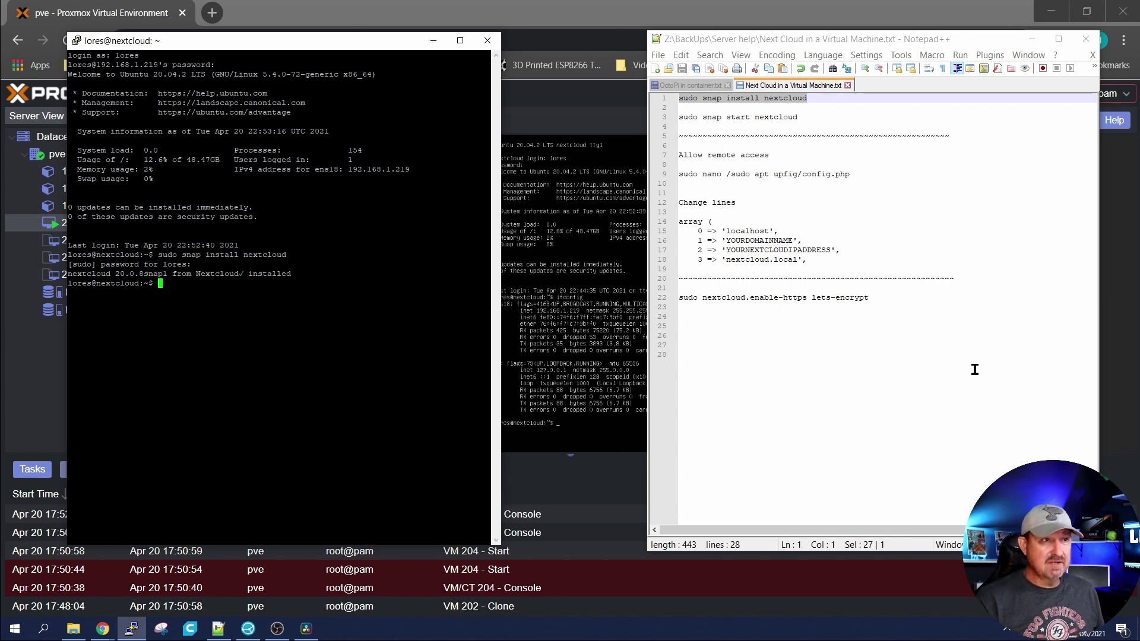
# Step: Start the Nextcloud snap with 'sudo snap start nextcloud'
pyautogui.moveTo(799, 117); pyautogui.dragTo(679, 118)
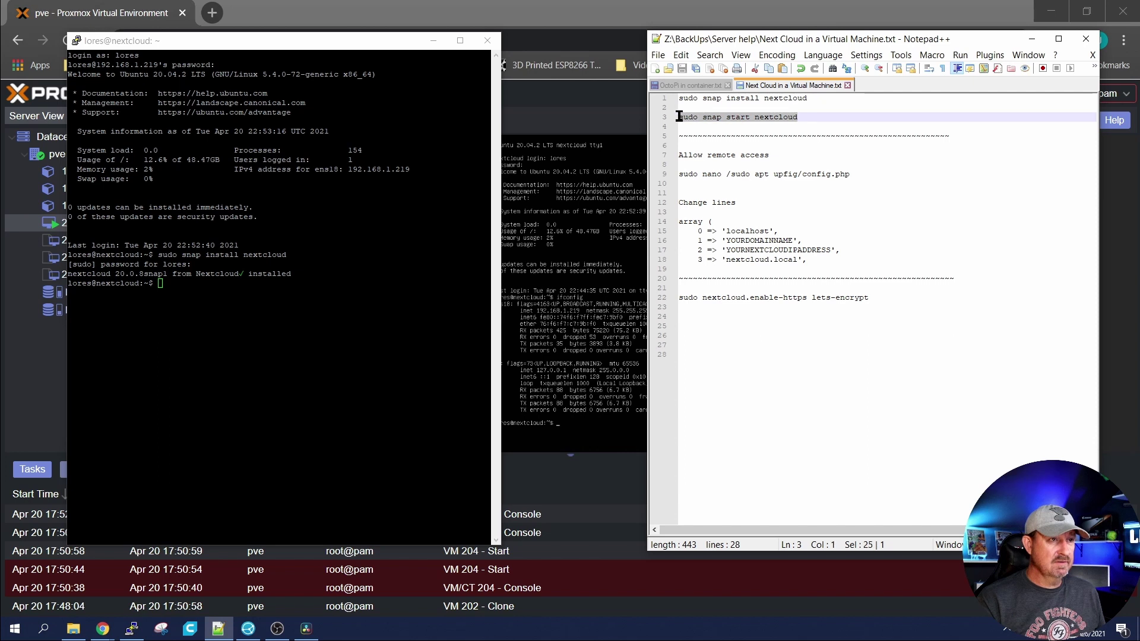
pyautogui.rightClick(728, 117)
pyautogui.click(747, 132)
pyautogui.hotkey('alt', 'Tab')
pyautogui.press('shift+Insert')
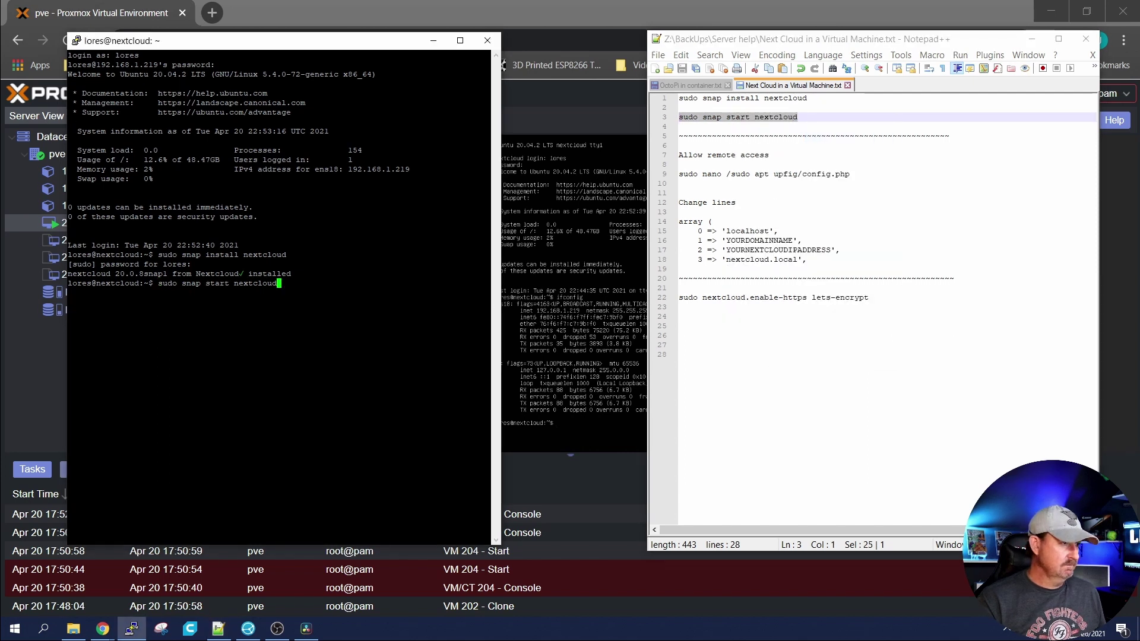
pyautogui.press('Return')
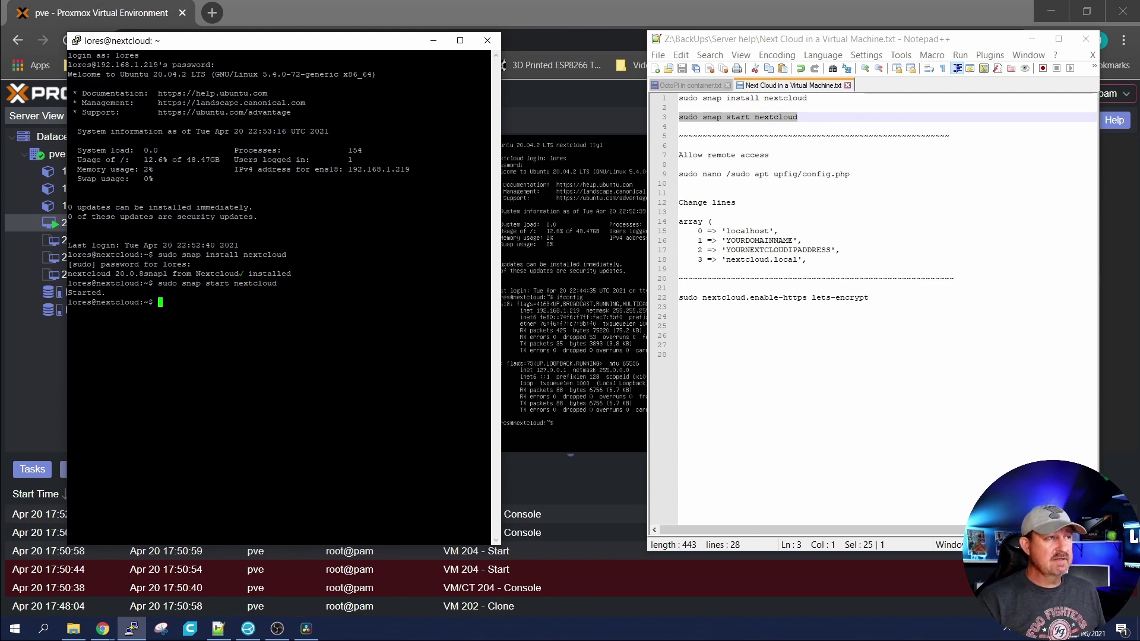
# Step: Load the Nextcloud server at 192.168.1.219 in a new browser tab
pyautogui.click(310, 9)
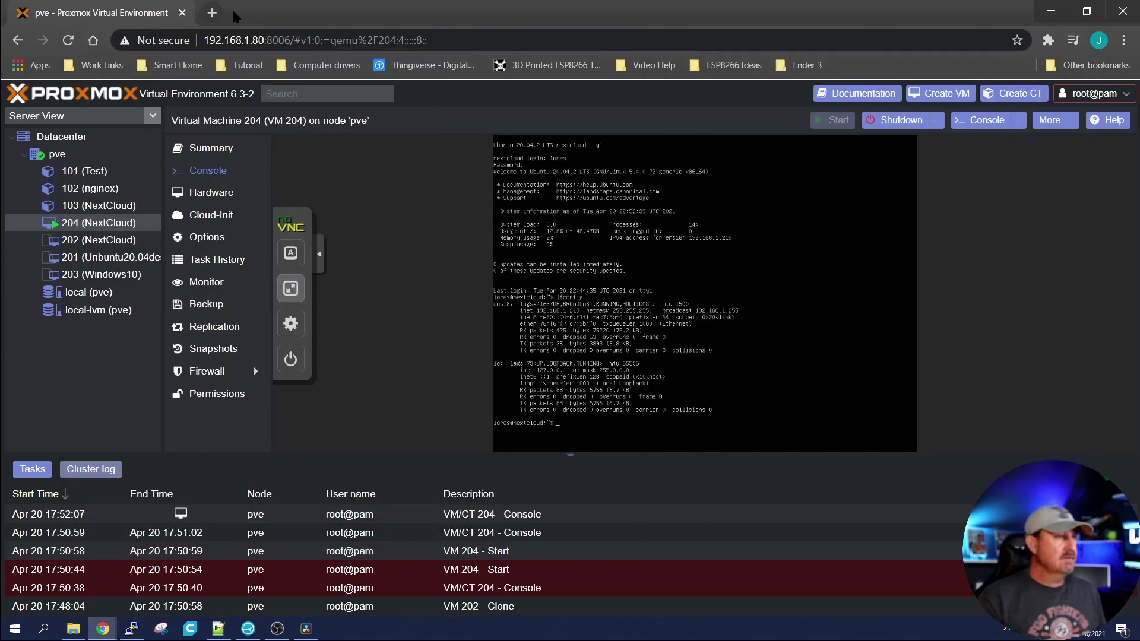
pyautogui.click(213, 13)
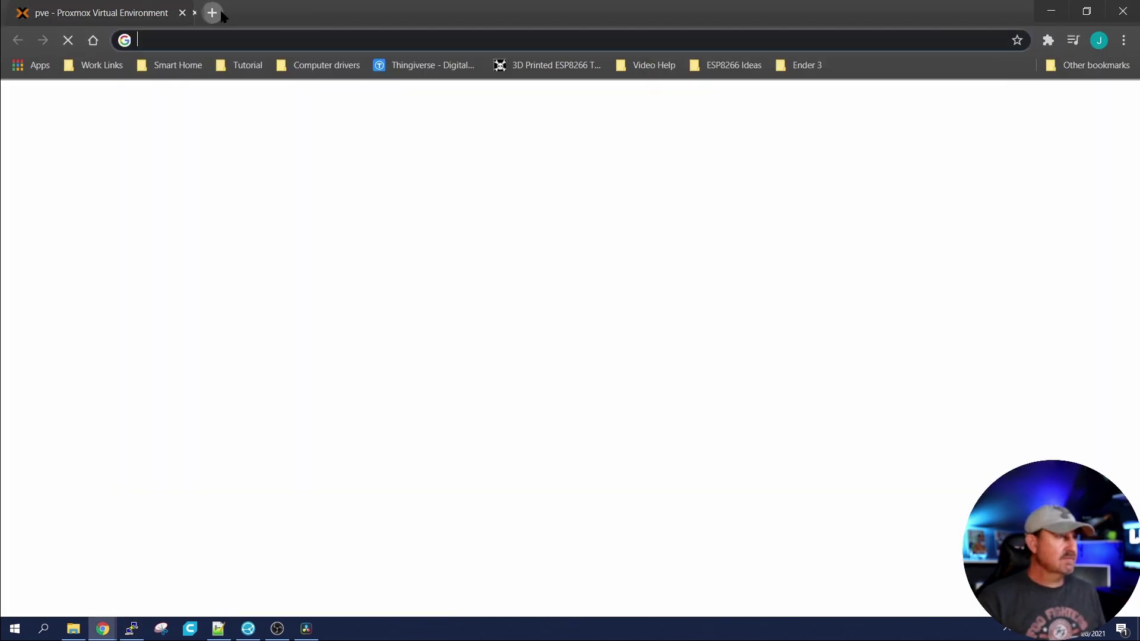
pyautogui.click(252, 47)
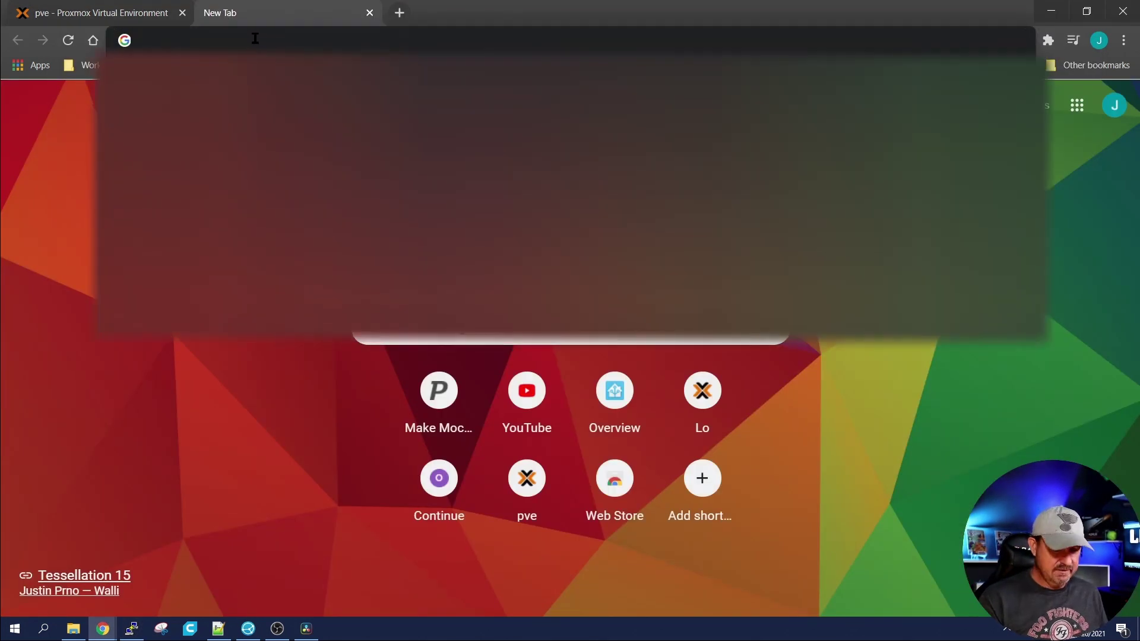
pyautogui.write('192.168.1.219')
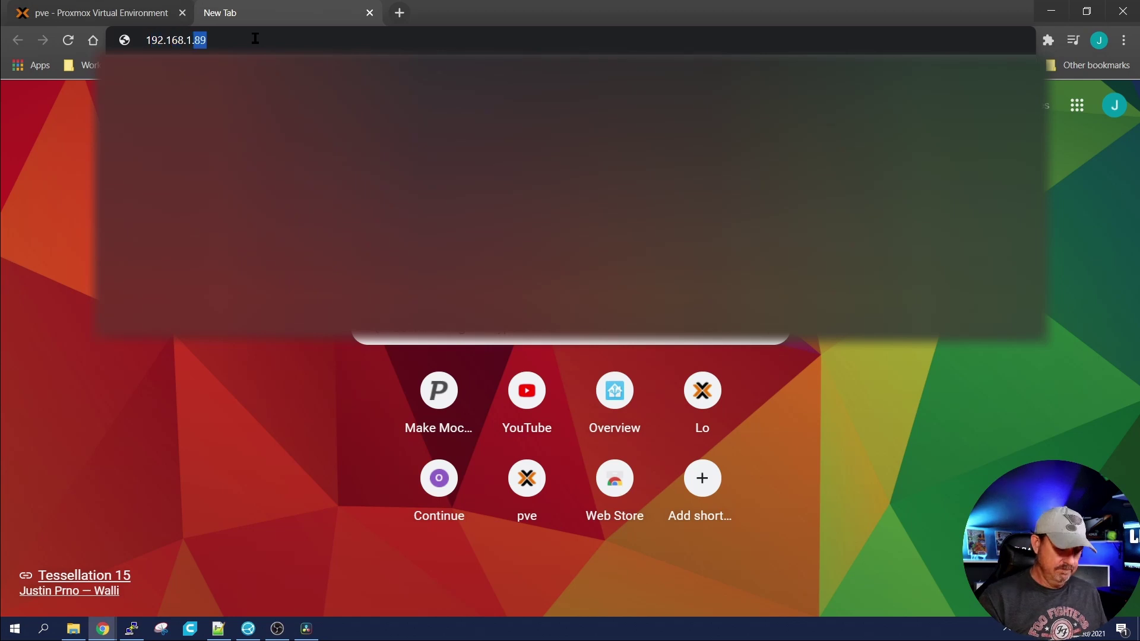
pyautogui.press('Return')
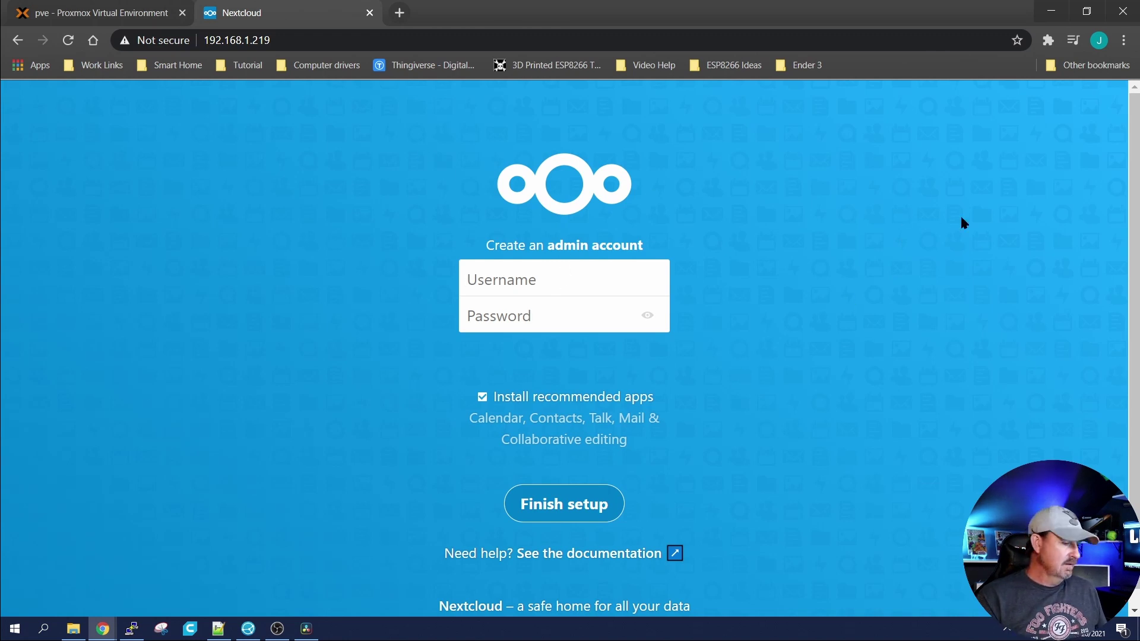
# Step: Create the admin account with username admin and a password to finish setup
pyautogui.write('admin')
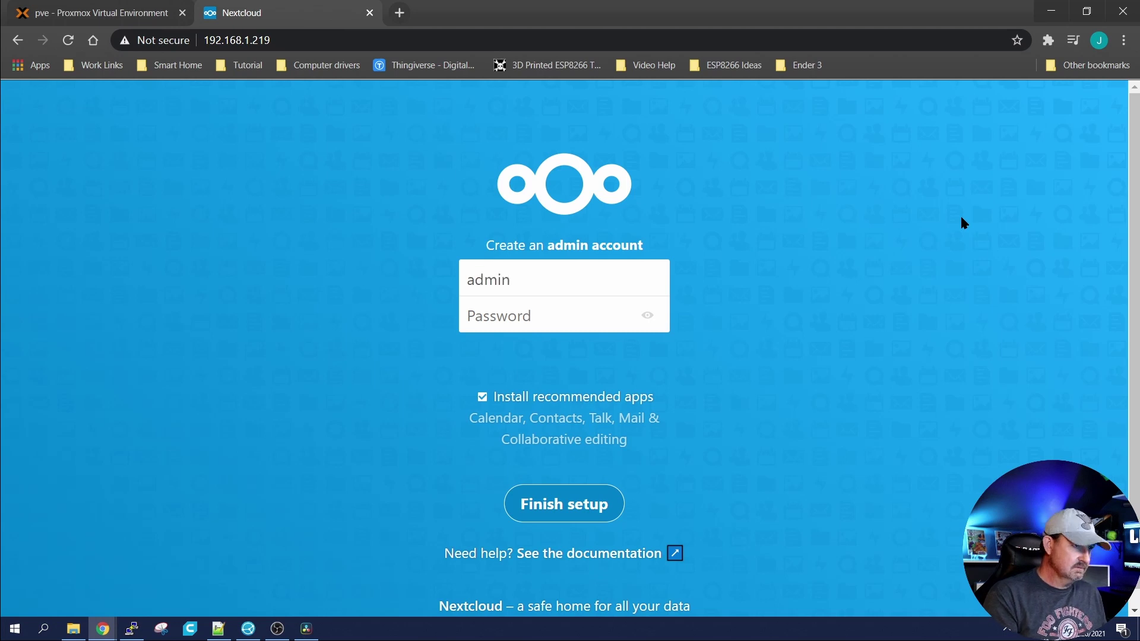
pyautogui.press('Tab')
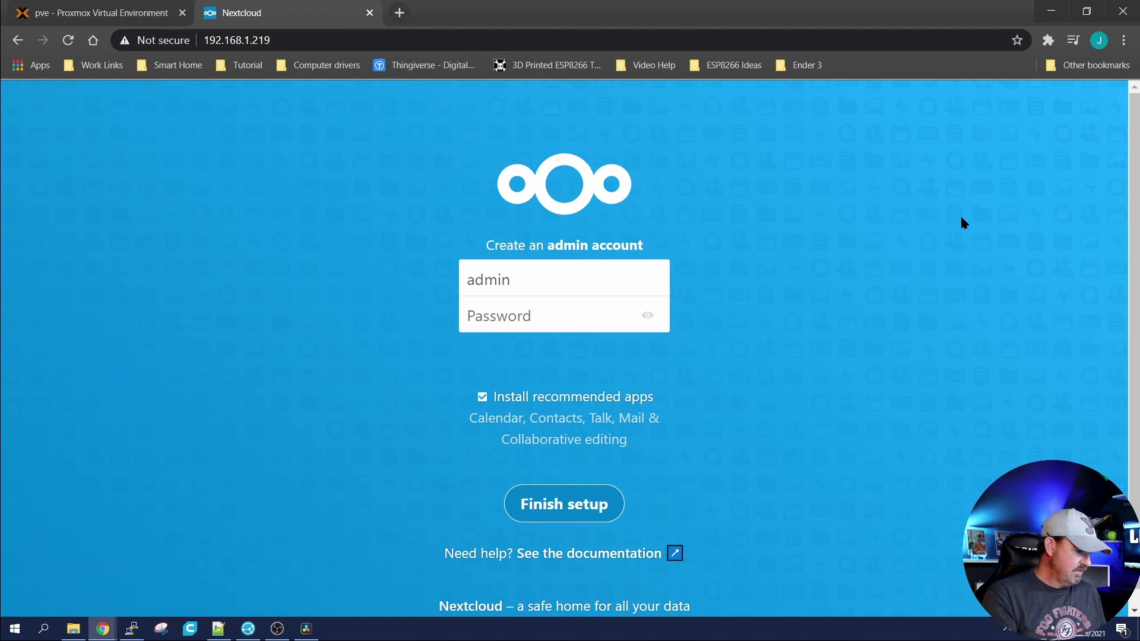
pyautogui.write('admin')
pyautogui.press('Return')
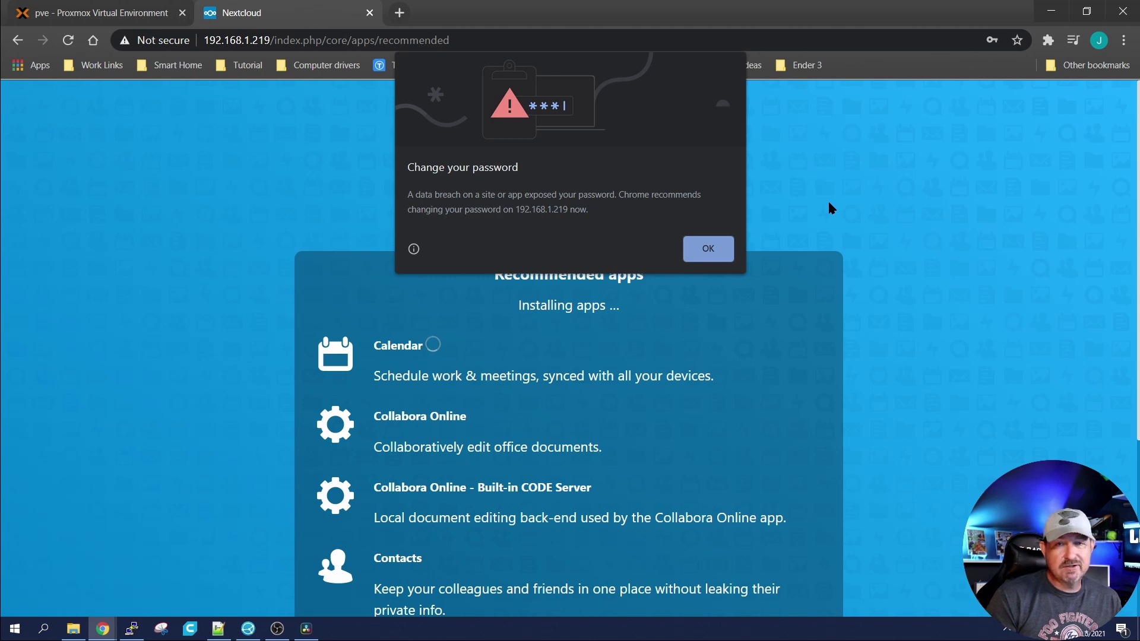
# Step: Dismiss Chrome's password breach warning and scroll the Recommended apps list during installation
pyautogui.click(708, 248)
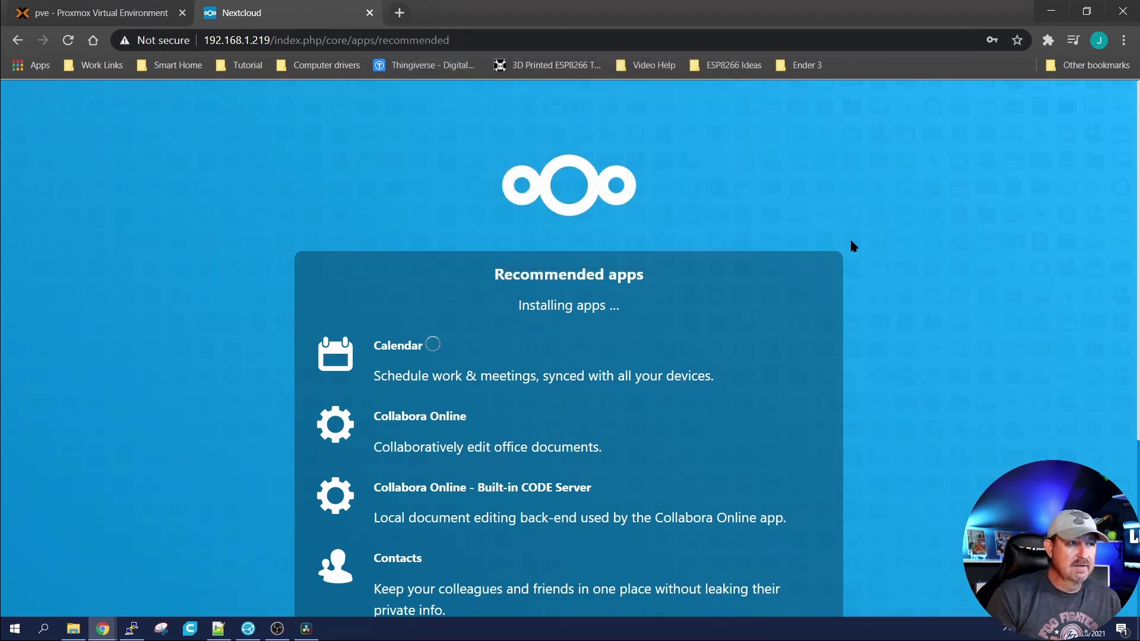
pyautogui.scroll(-4, 1000, 223)
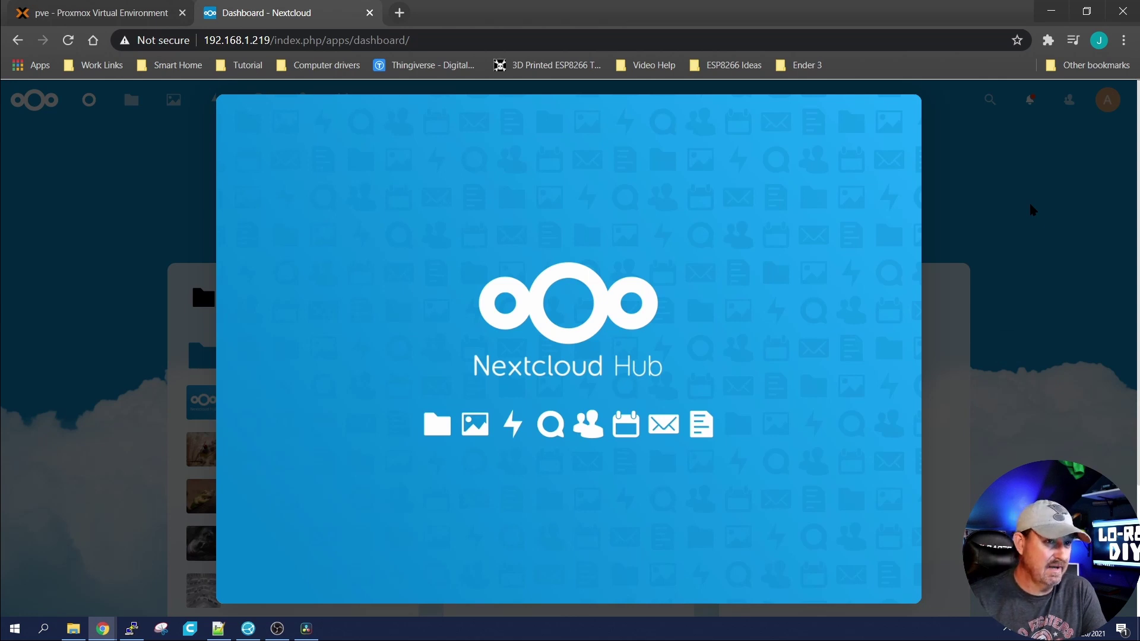
# Step: Advance through and close the Nextcloud Hub welcome tour, then open the account menu
pyautogui.moveTo(884, 326)
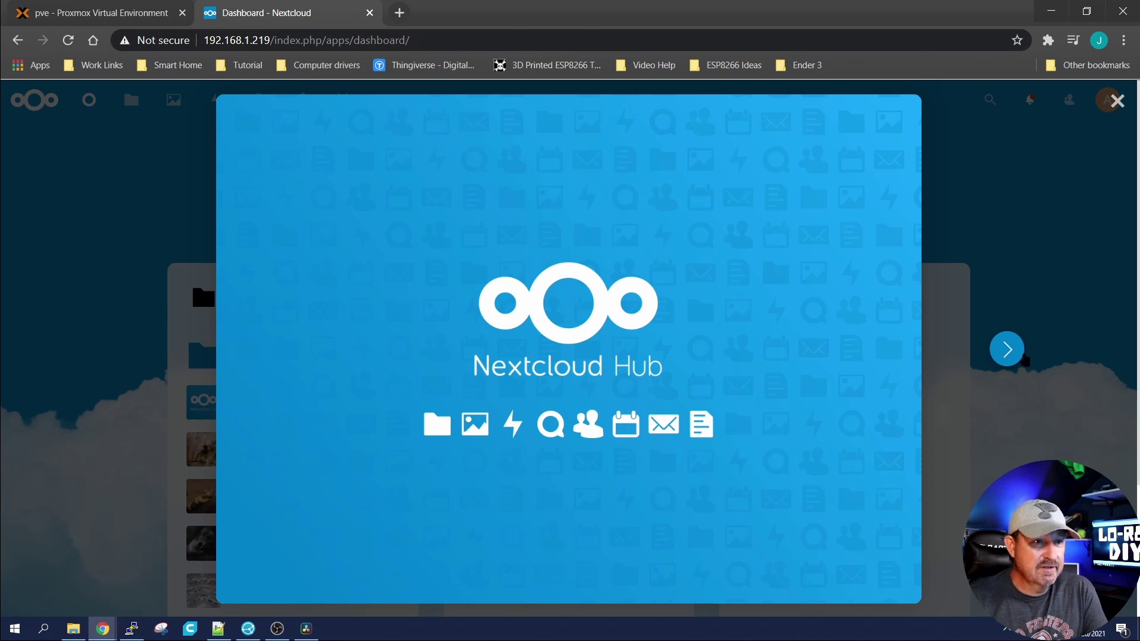
pyautogui.click(1009, 354)
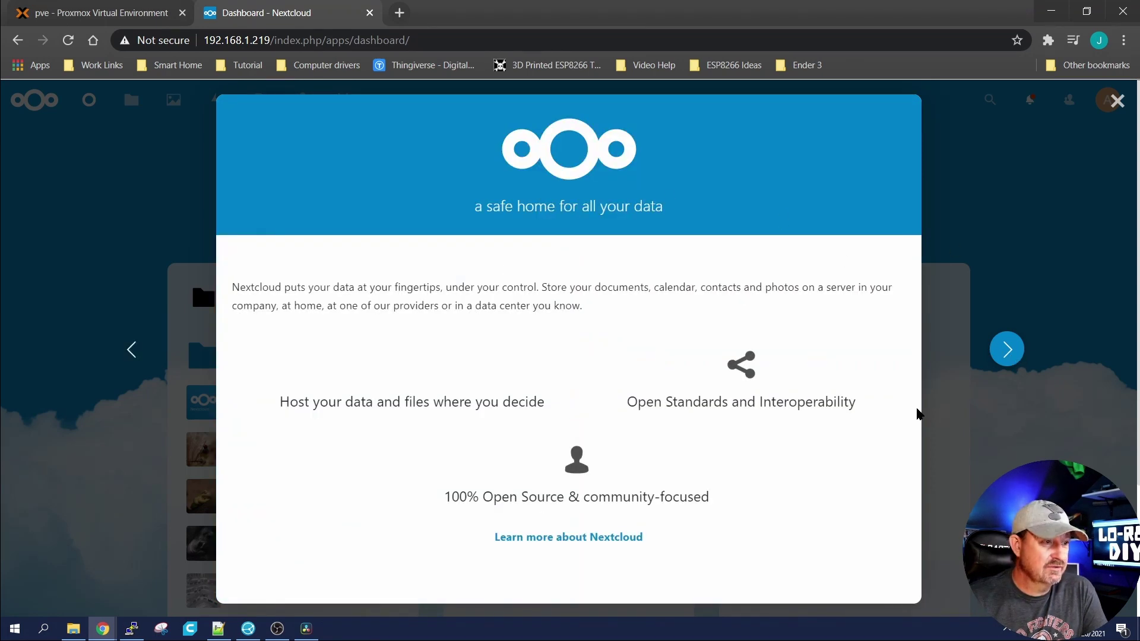
pyautogui.click(1012, 350)
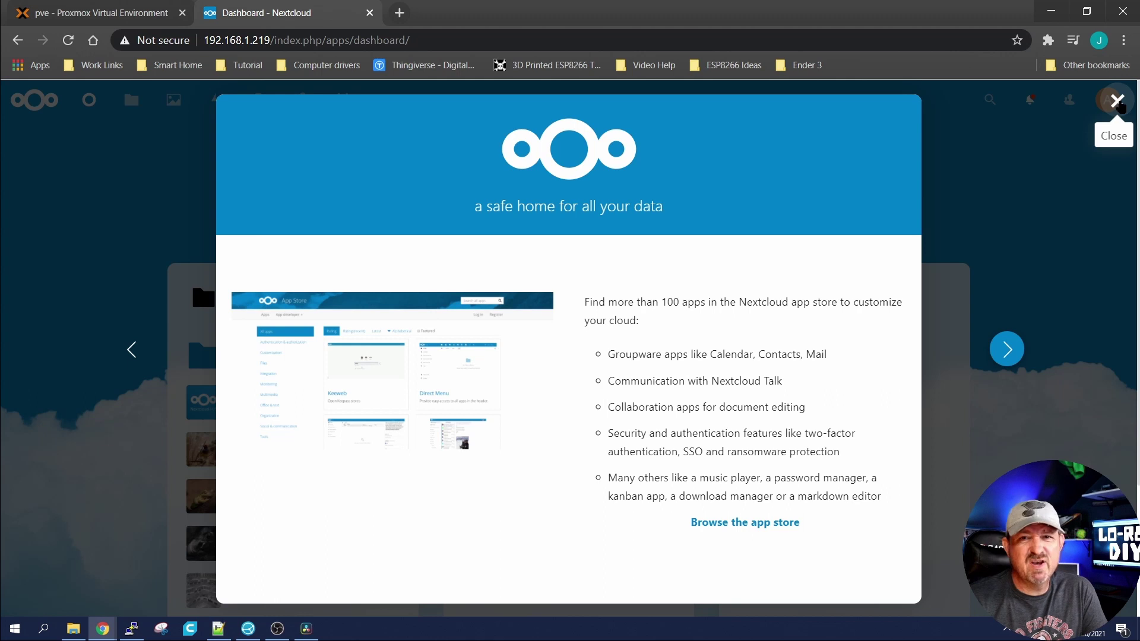
pyautogui.click(1117, 101)
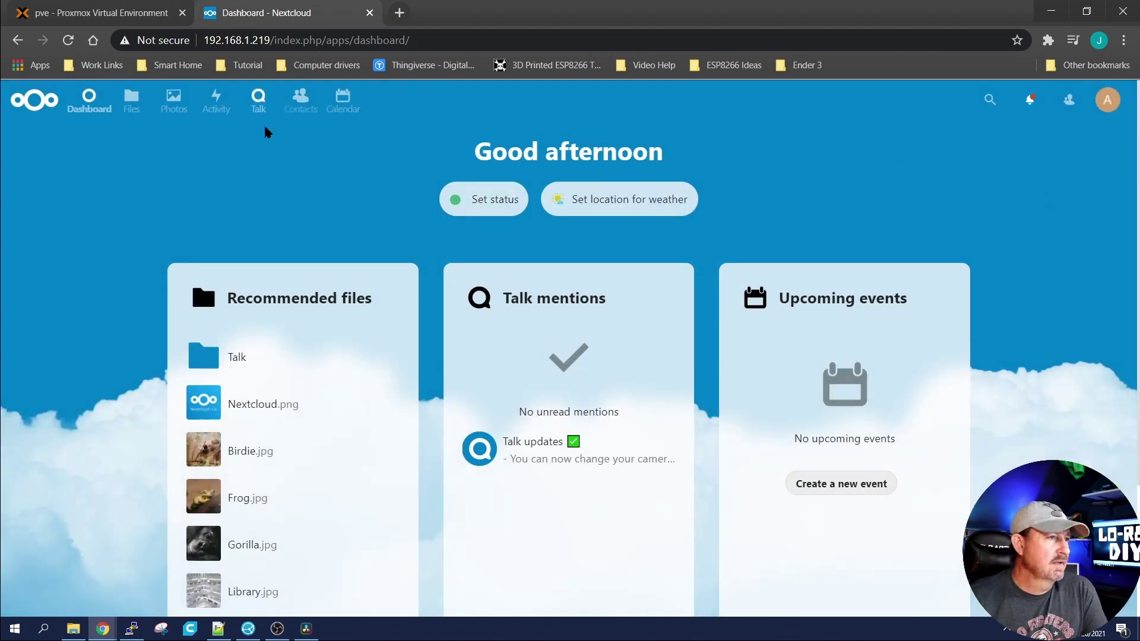
pyautogui.click(1108, 99)
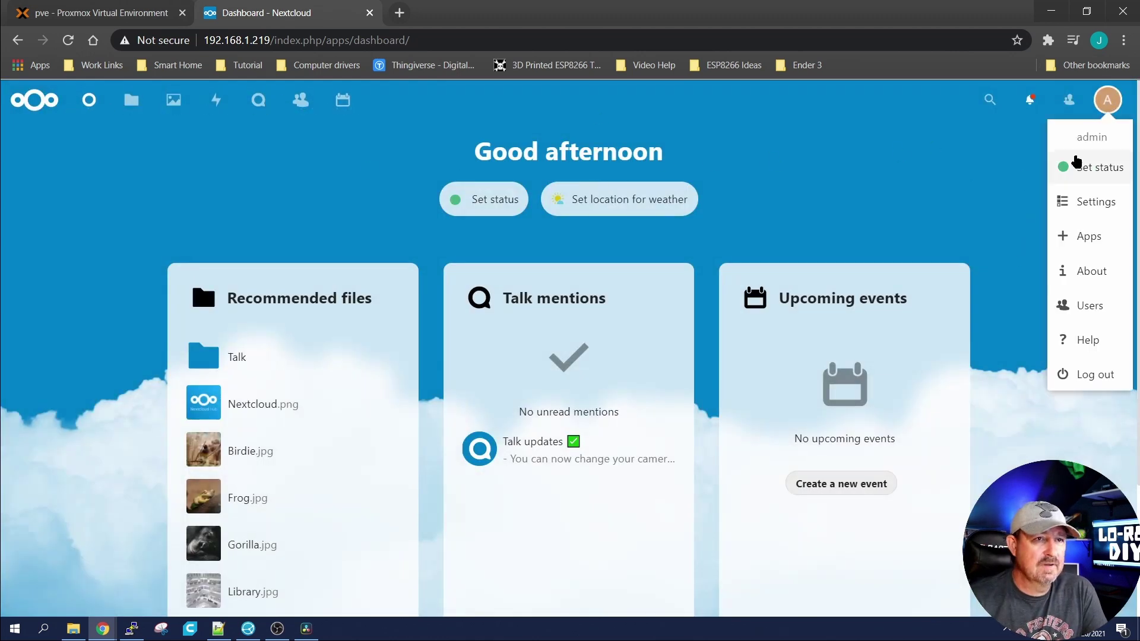
# Step: On the Users page, start a new user and enter its username
pyautogui.click(1090, 305)
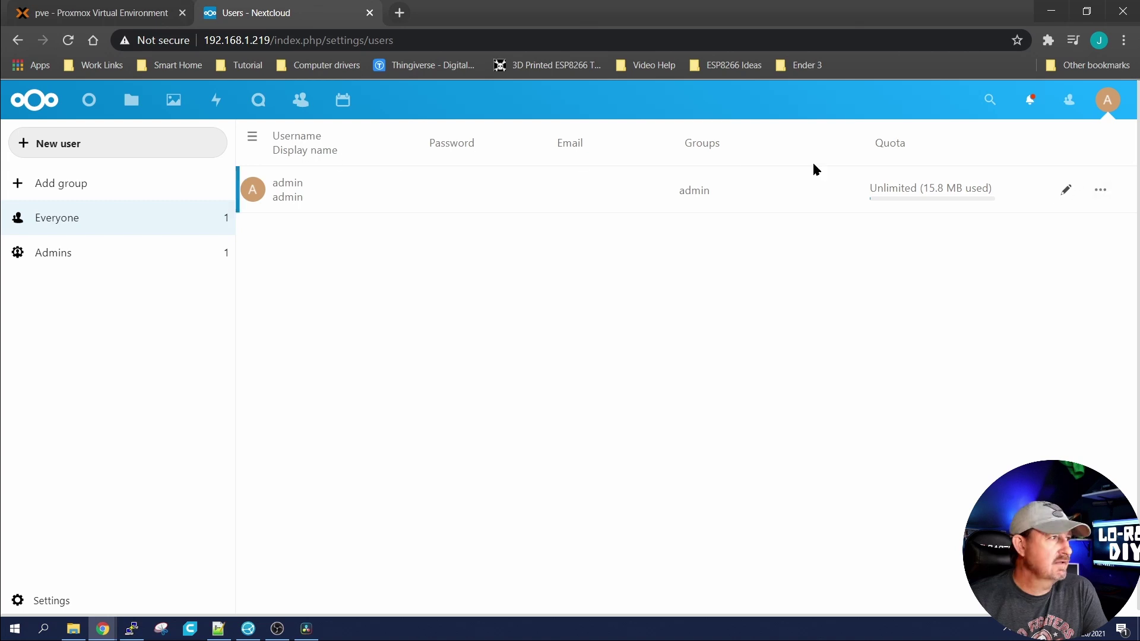
pyautogui.click(86, 177)
pyautogui.click(53, 252)
pyautogui.click(84, 148)
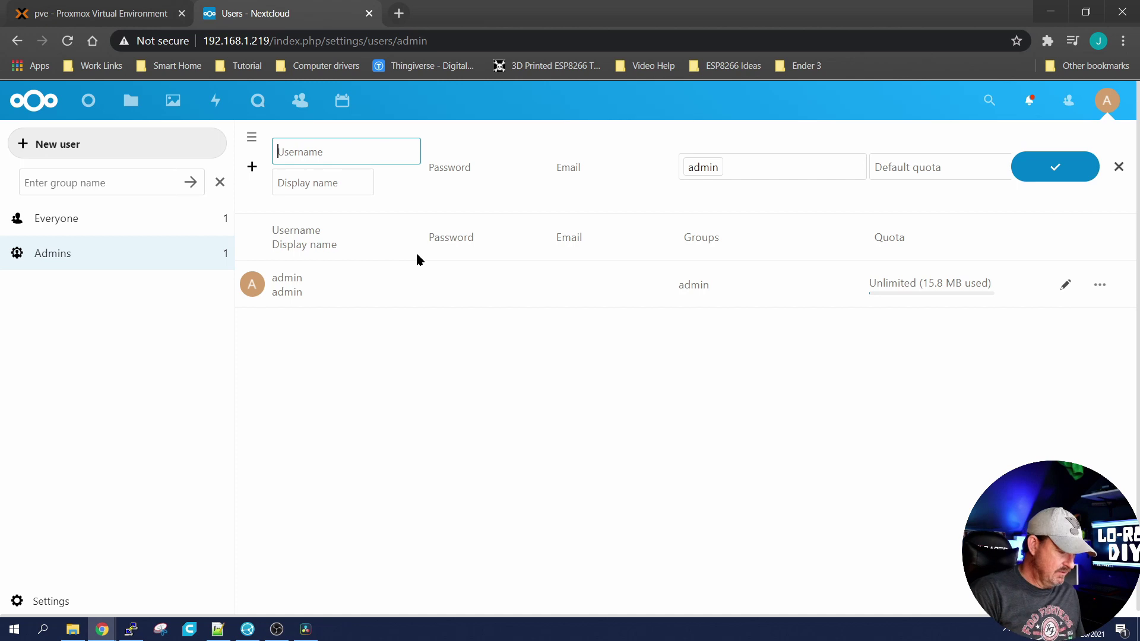
pyautogui.write('Lo-Res')
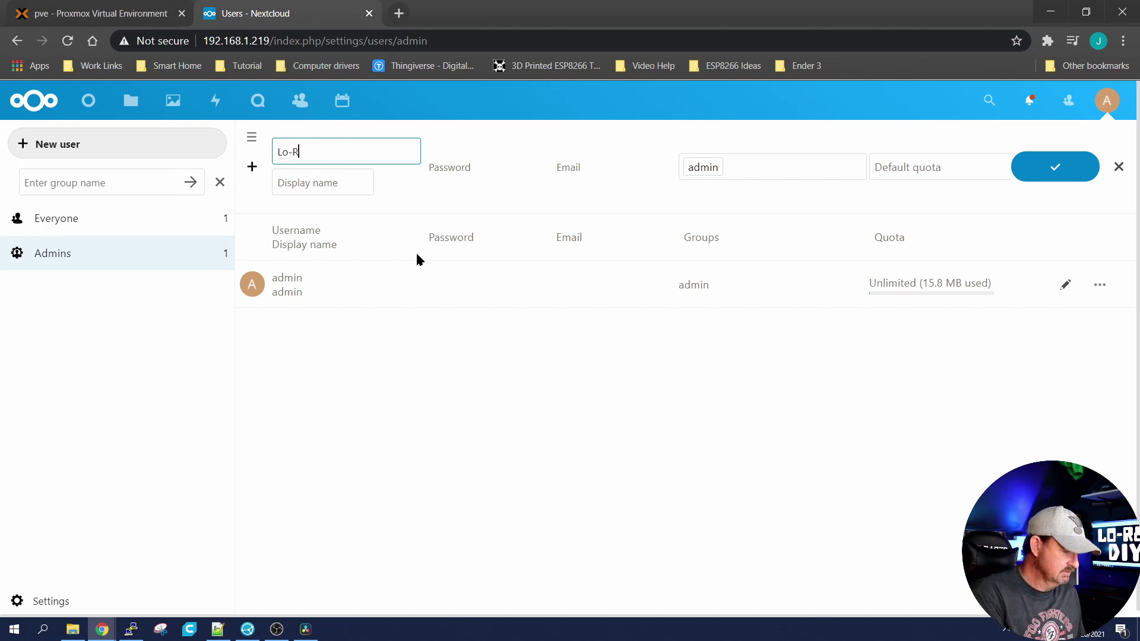
# Step: Give the new user a matching display name, a password and the admin group, then create it
pyautogui.click(321, 187)
pyautogui.write('Lo')
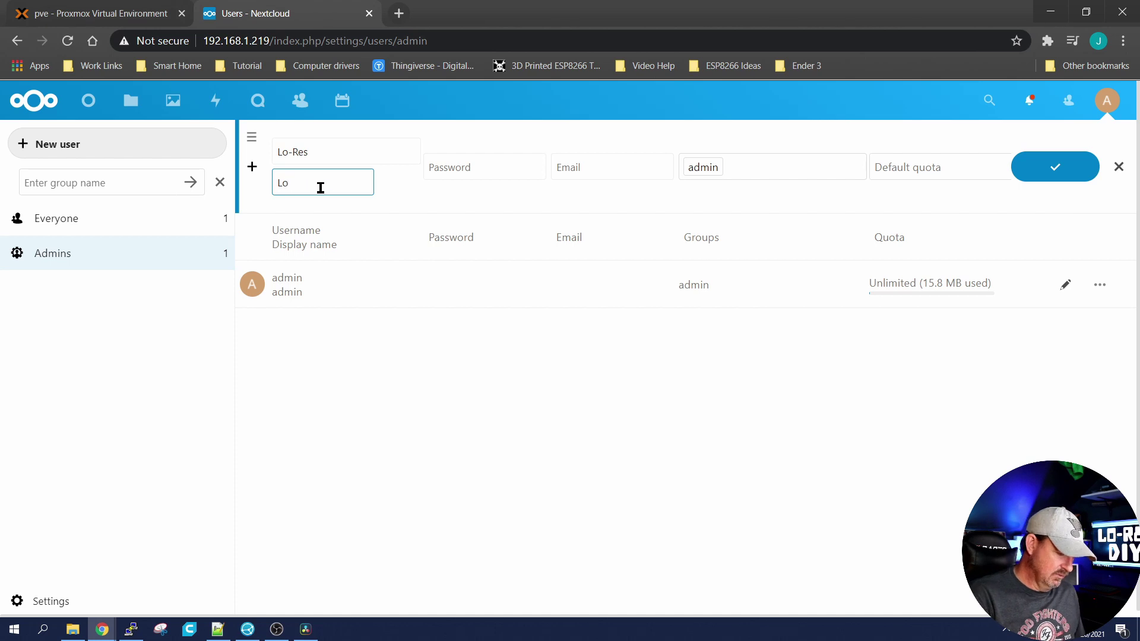
pyautogui.write('-')
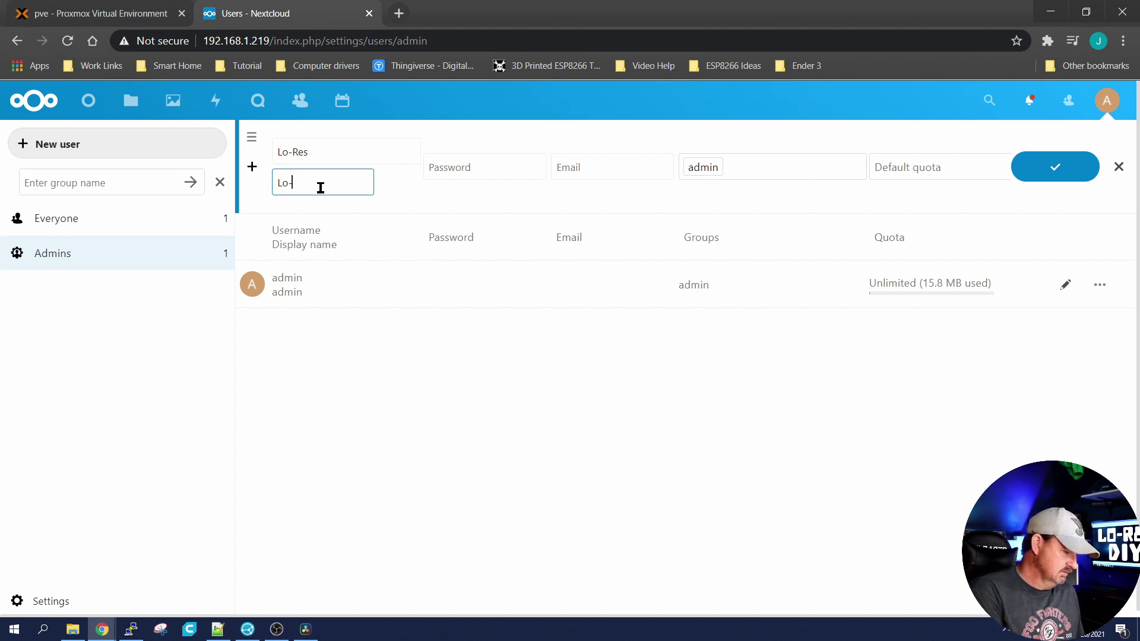
pyautogui.write('RRes')
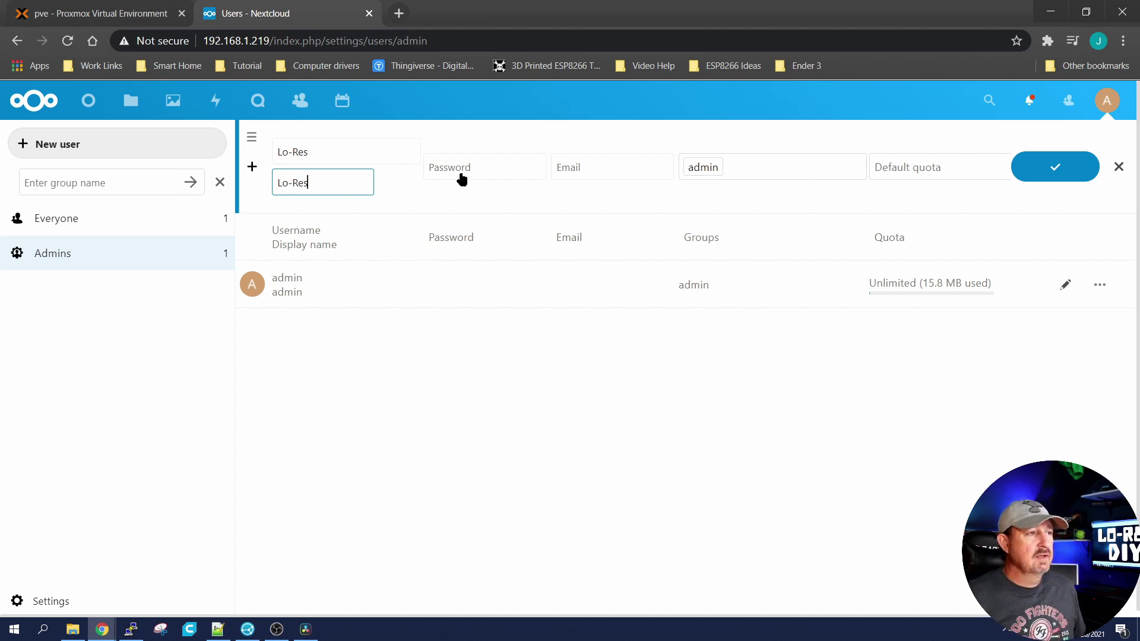
pyautogui.click(465, 167)
pyautogui.write('*****')
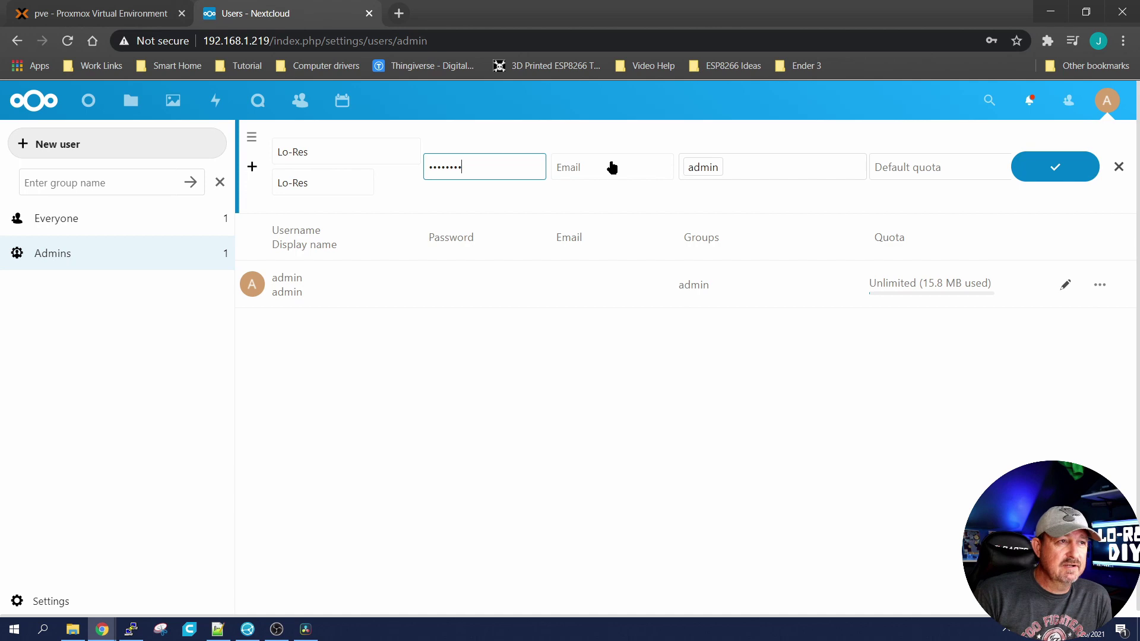
pyautogui.click(707, 169)
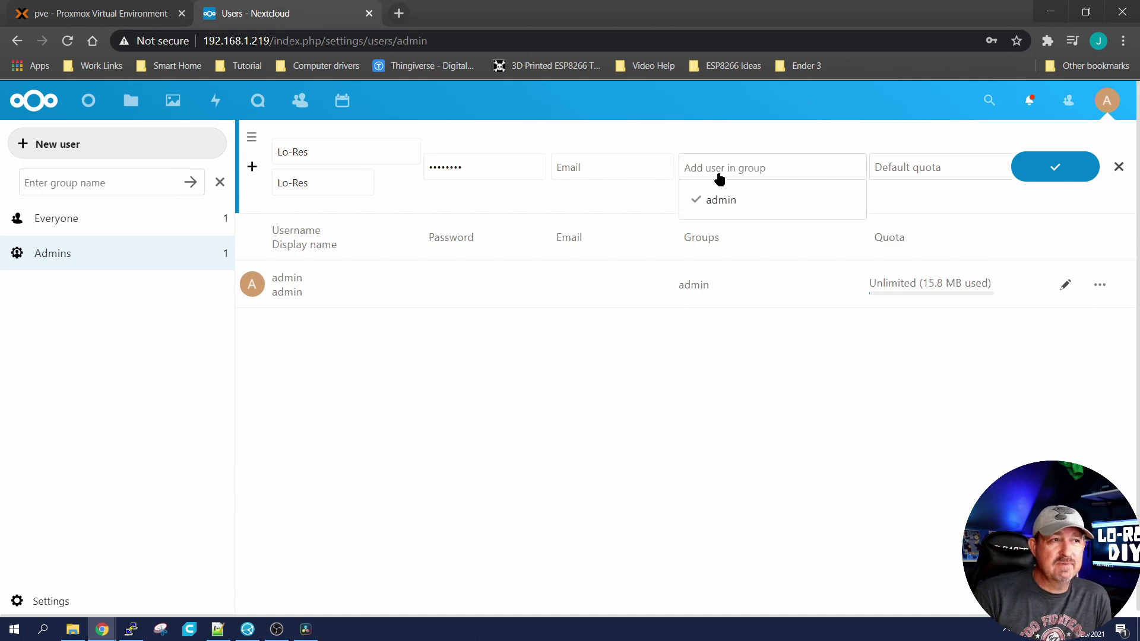
pyautogui.press('Return')
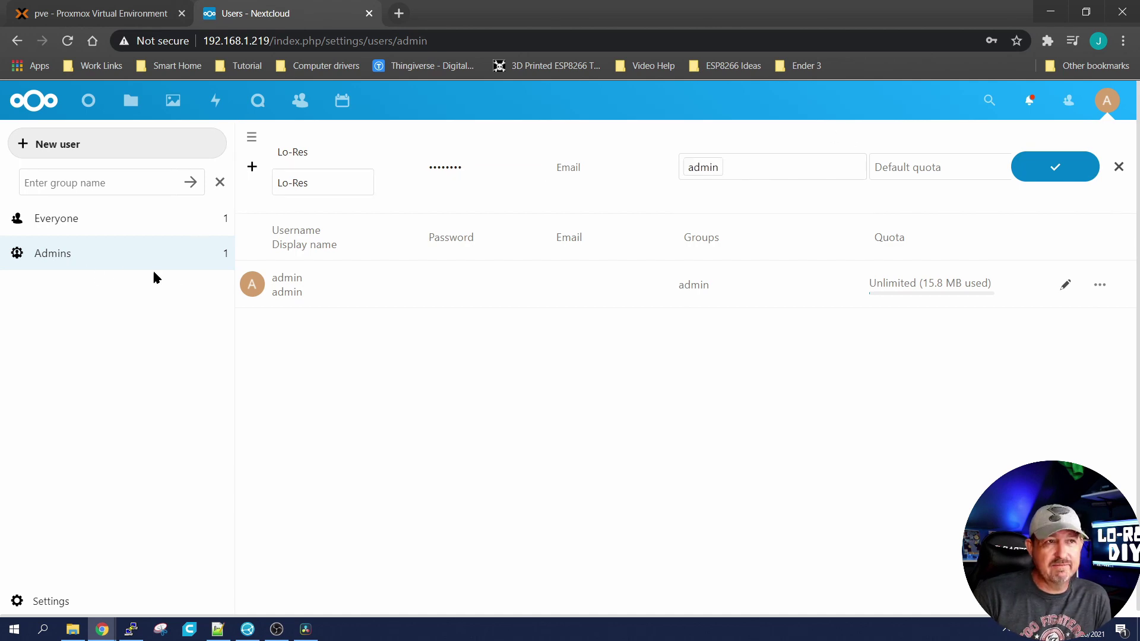
pyautogui.click(1063, 168)
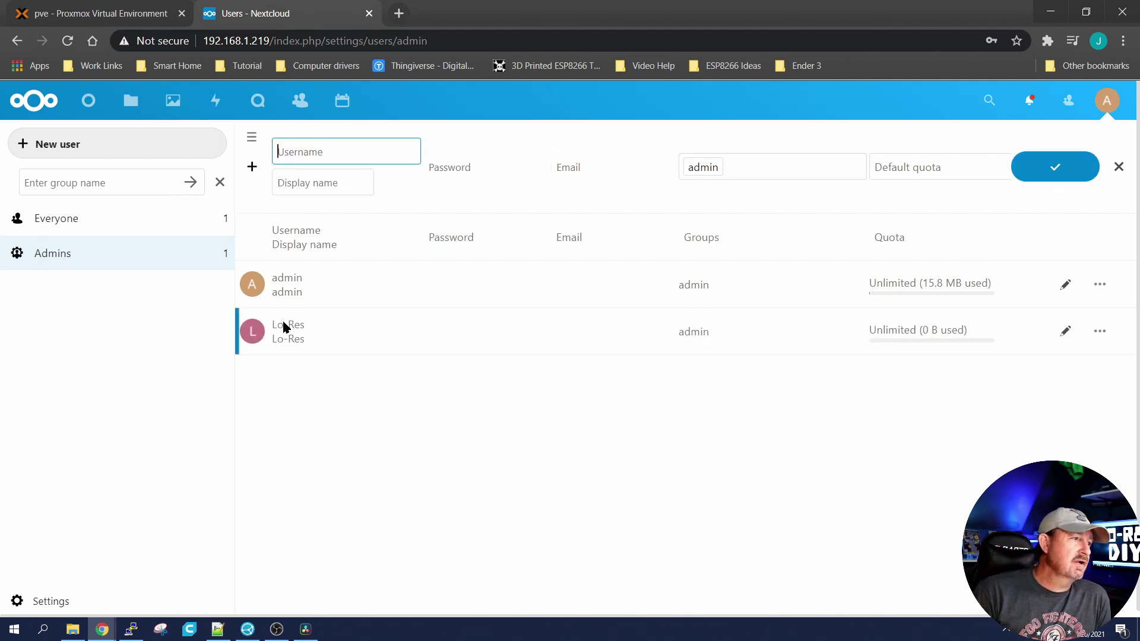
# Step: Try deleting the original admin account while signed in as it, and dismiss the error
pyautogui.click(276, 282)
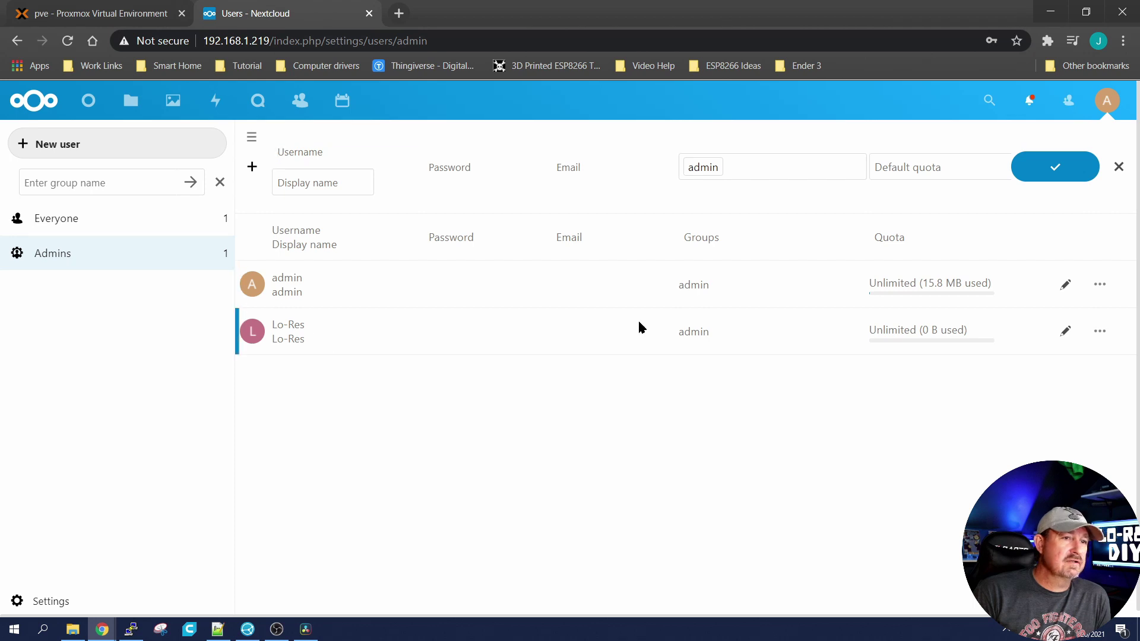
pyautogui.click(1100, 284)
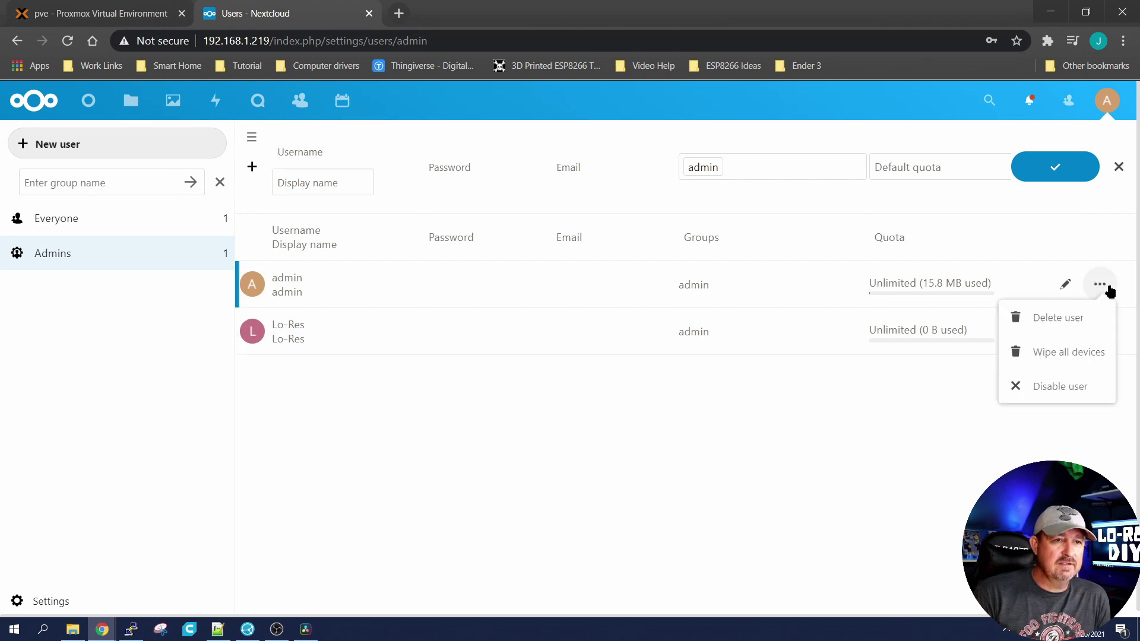
pyautogui.click(1062, 321)
pyautogui.click(682, 377)
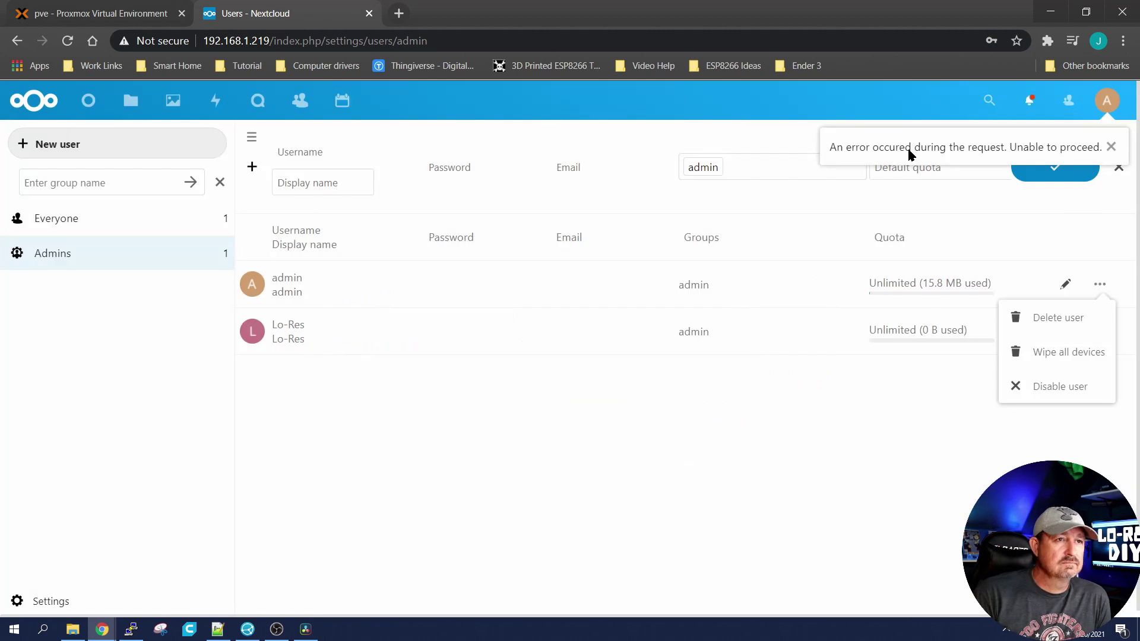
pyautogui.click(1111, 147)
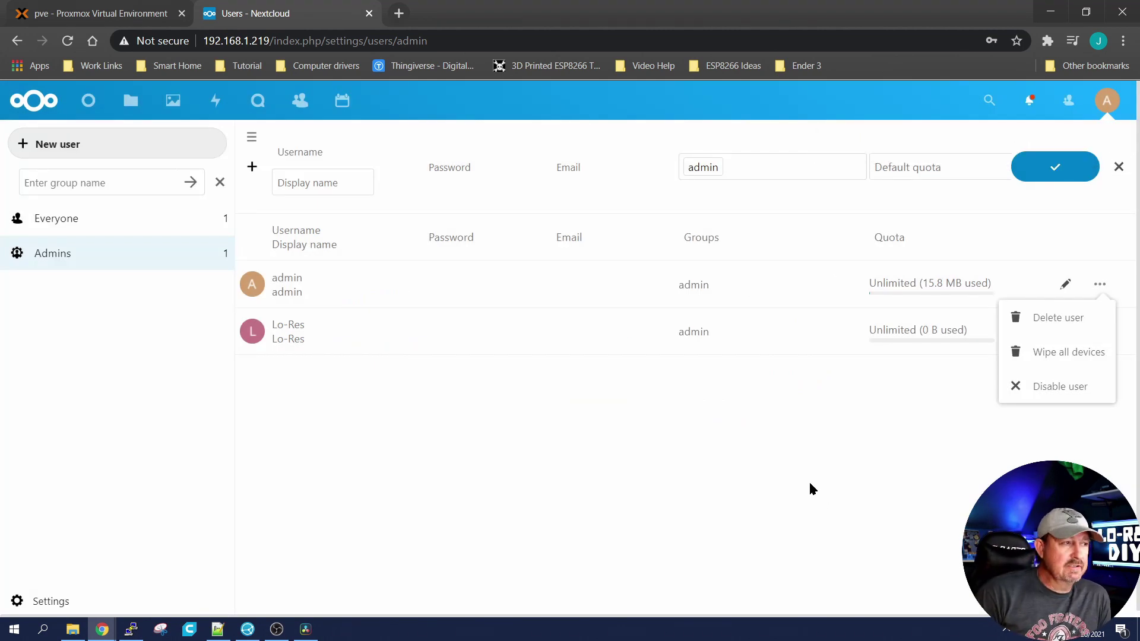
pyautogui.click(708, 472)
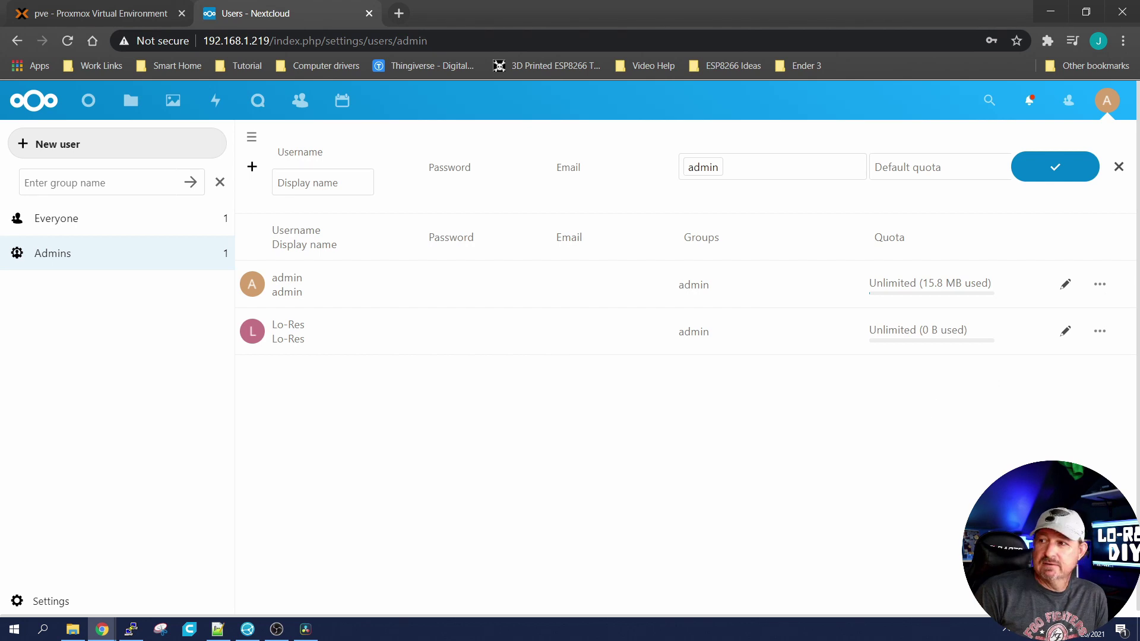
# Step: Log out and sign back in as the new admin user via the saved login
pyautogui.click(1107, 101)
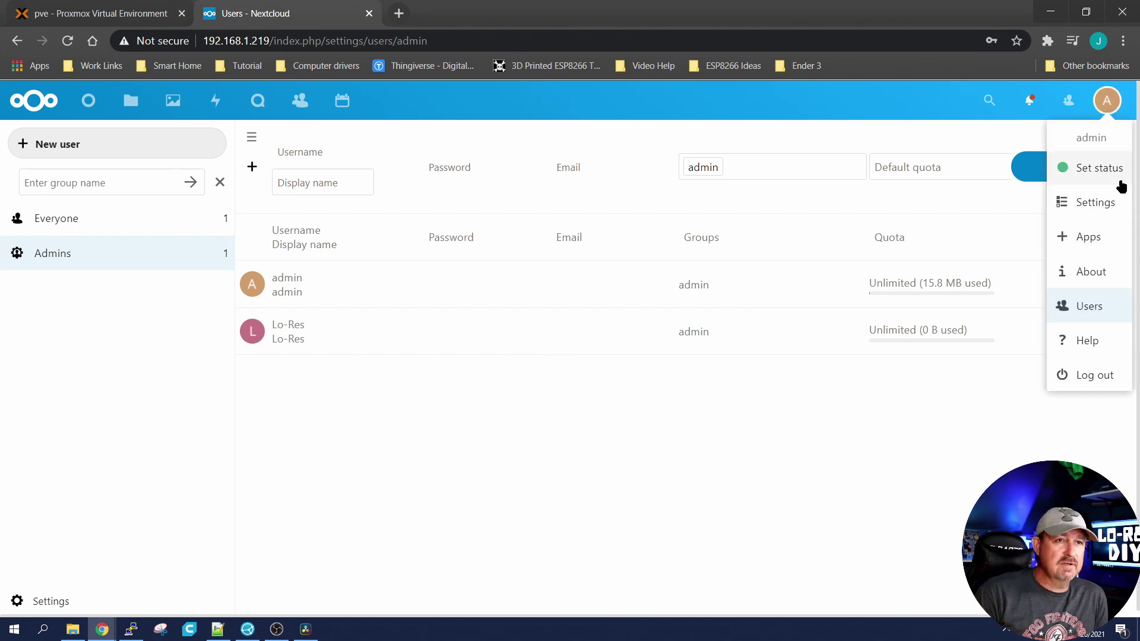
pyautogui.click(1097, 375)
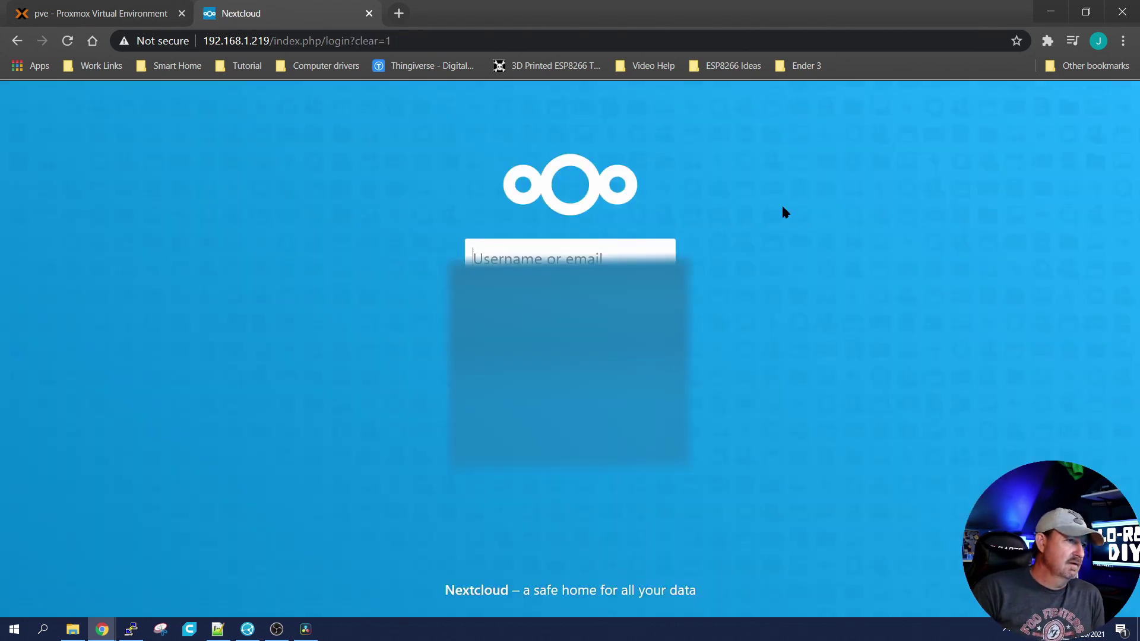
pyautogui.write('Lor')
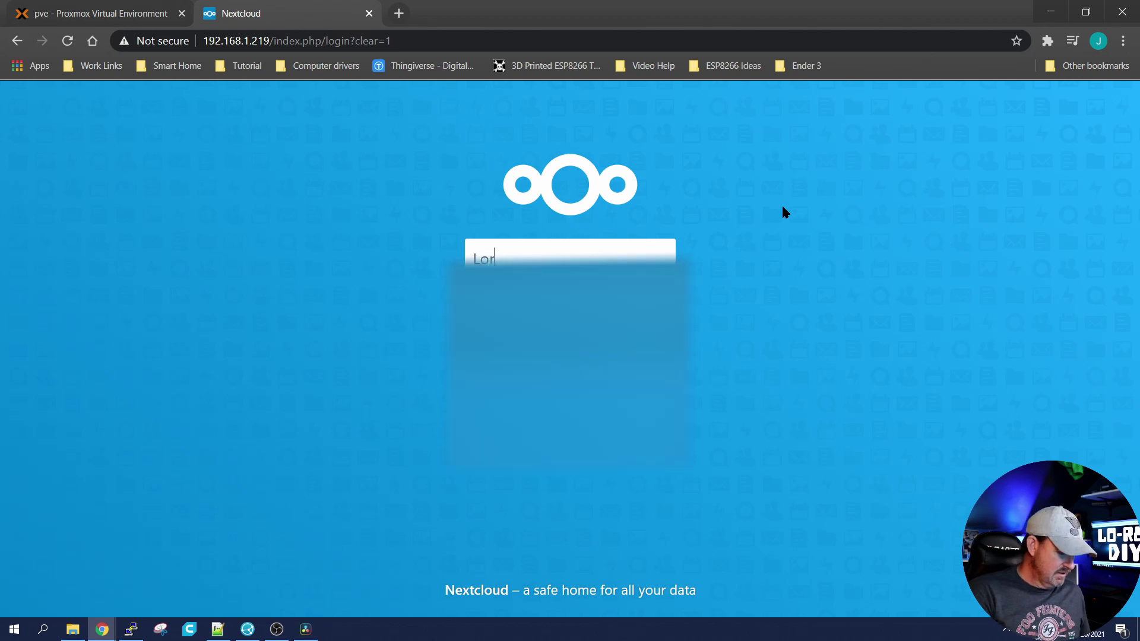
pyautogui.press('Down')
pyautogui.press('Return')
pyautogui.press('Return')
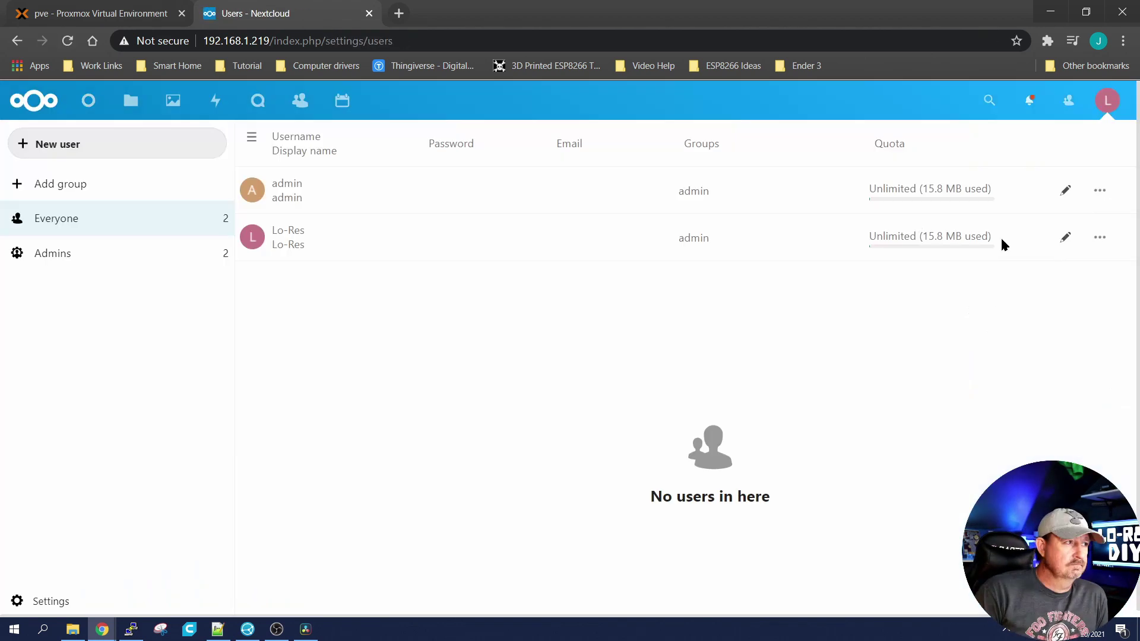
# Step: Delete the original admin user and confirm the deletion
pyautogui.click(1100, 190)
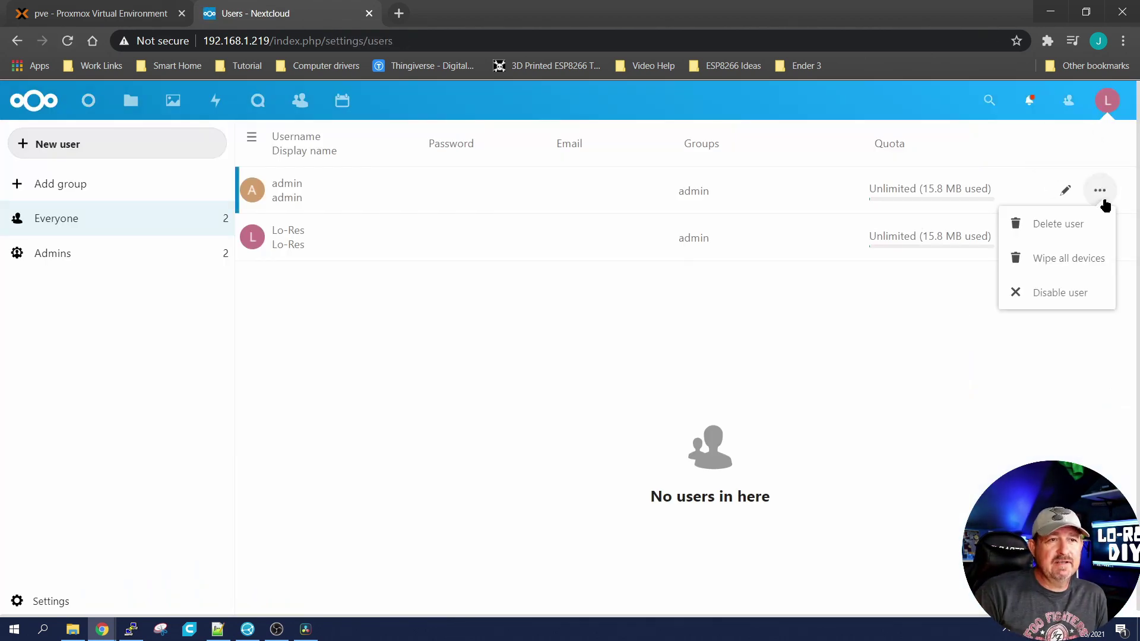
pyautogui.click(1068, 224)
pyautogui.click(689, 380)
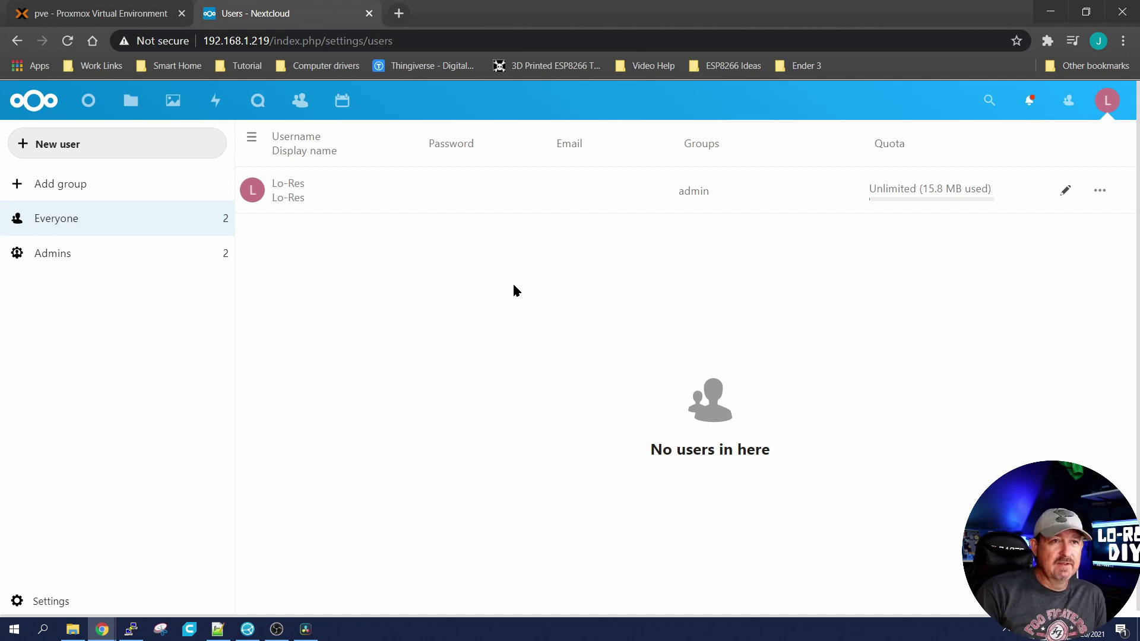
# Step: Log out of Nextcloud and return to the PuTTY terminal session
pyautogui.click(1107, 100)
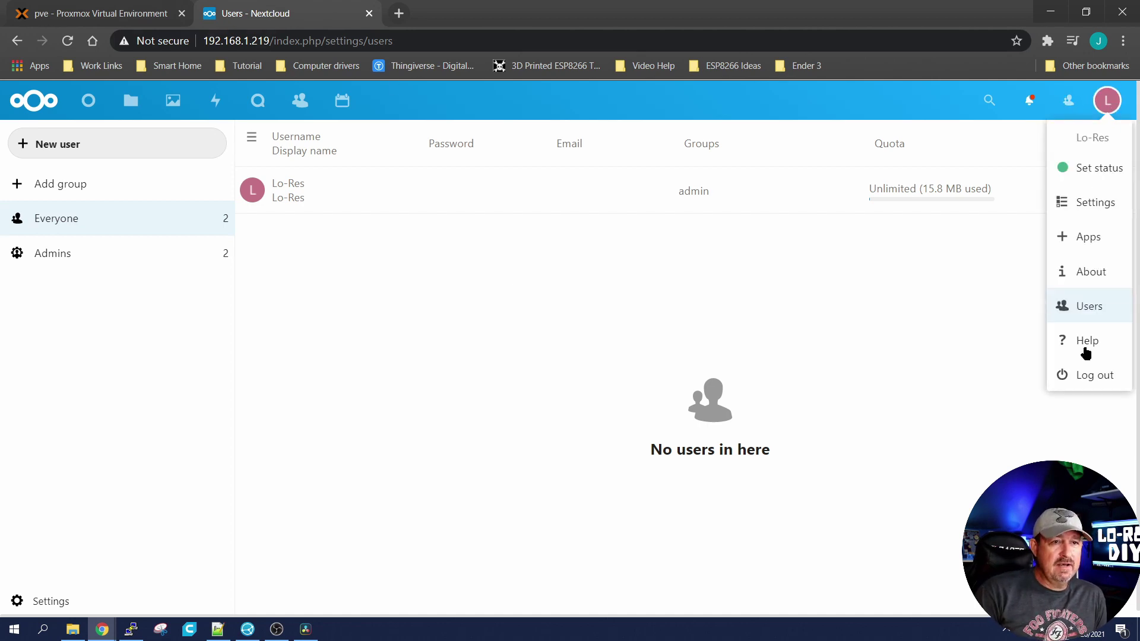
pyautogui.click(1080, 376)
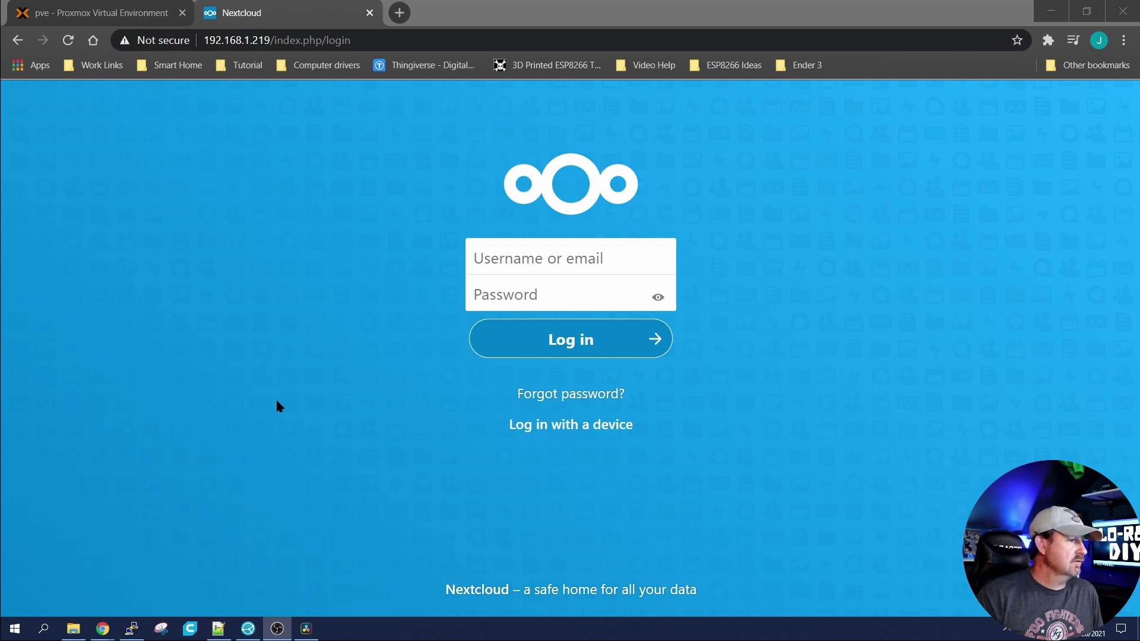
pyautogui.click(132, 629)
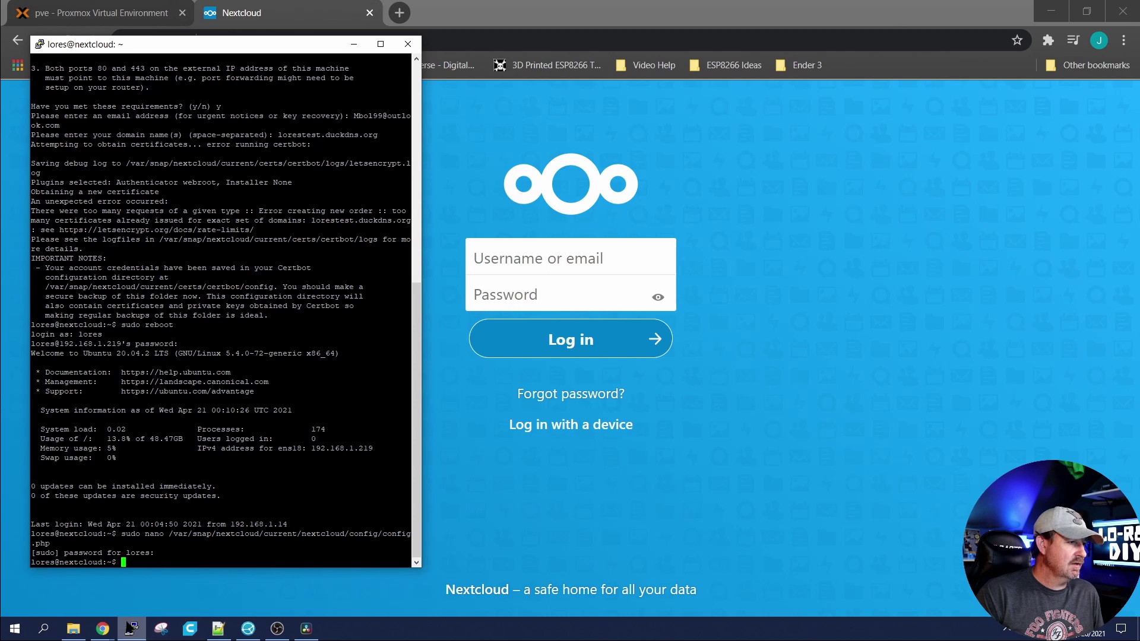
# Step: Copy the sudo nano config.php command from the Notepad++ notes and run it in PuTTY
pyautogui.click(218, 629)
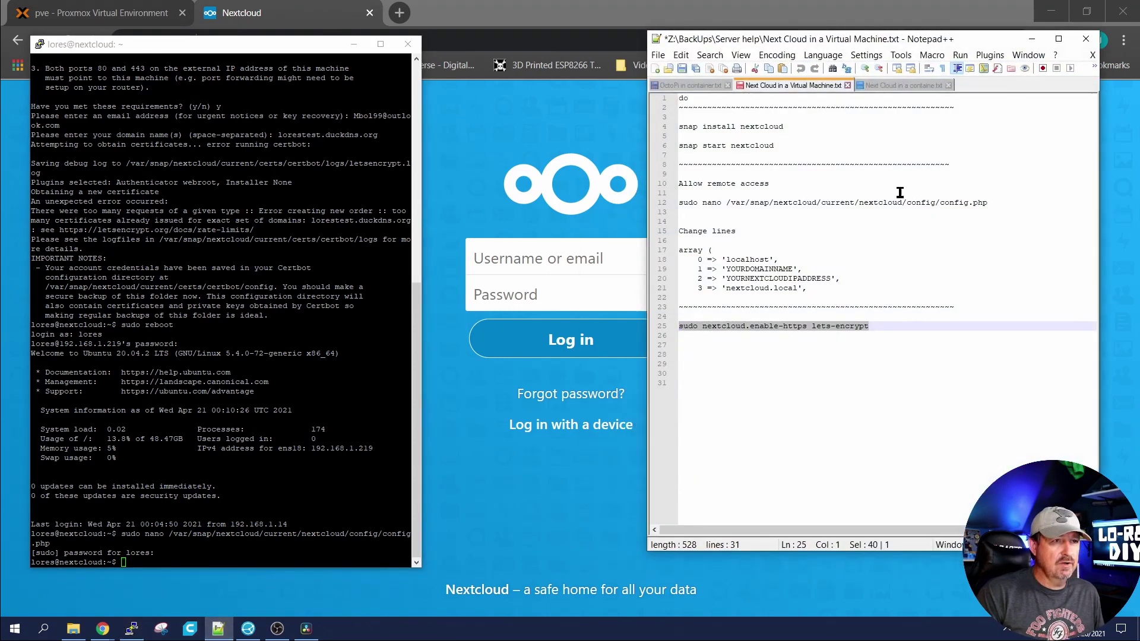
pyautogui.moveTo(1008, 203); pyautogui.dragTo(682, 205)
pyautogui.rightClick(699, 205)
pyautogui.click(730, 222)
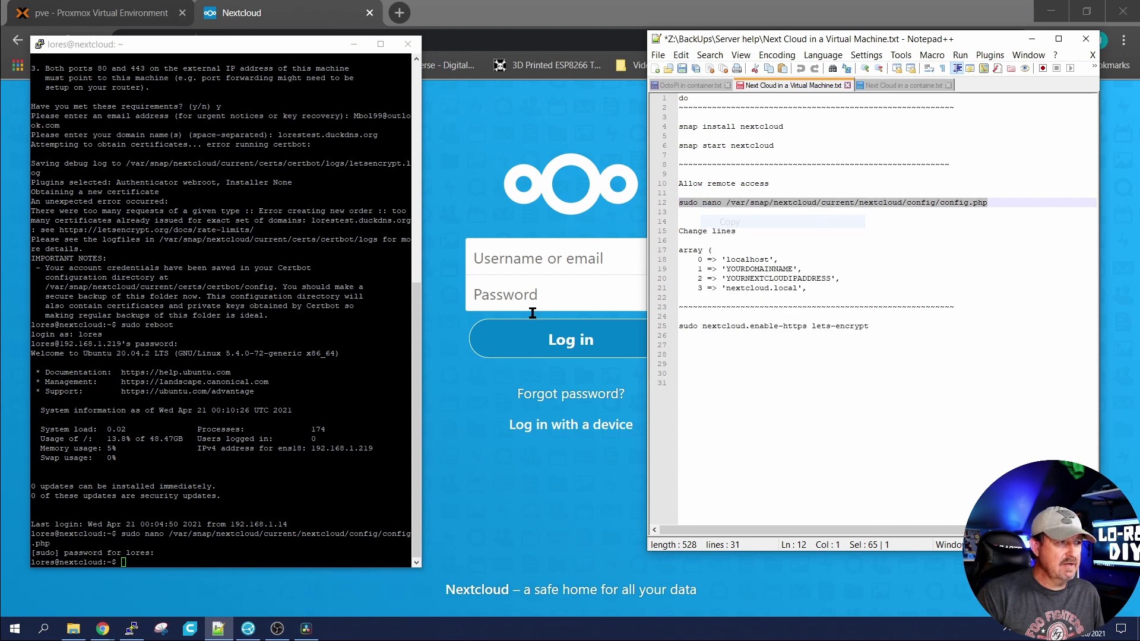
pyautogui.rightClick(238, 416)
pyautogui.press('Return')
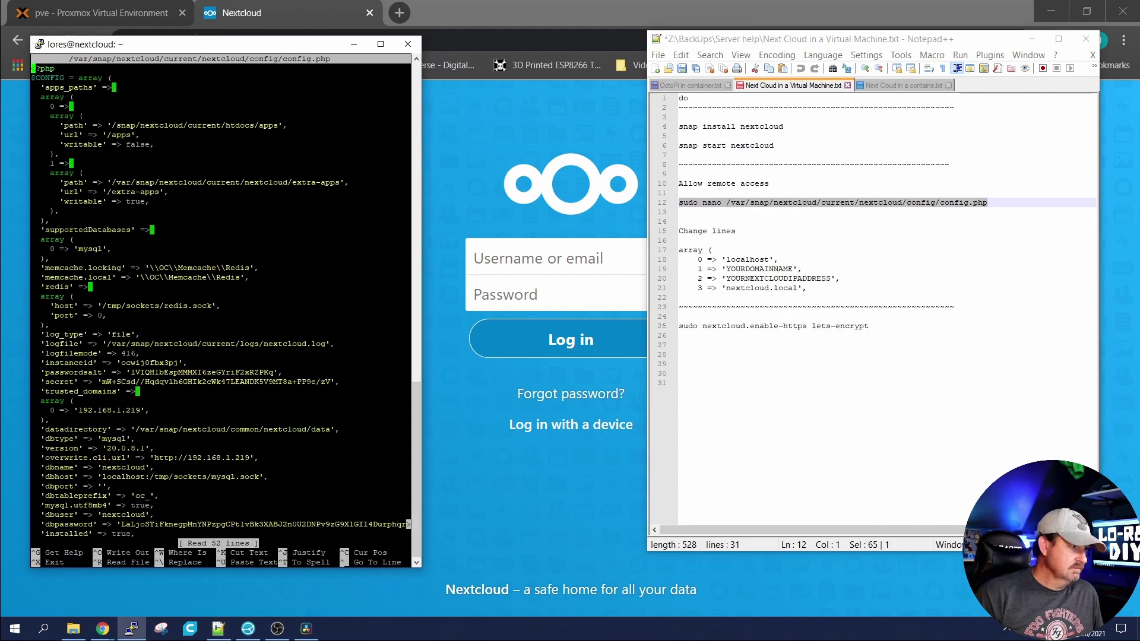
# Step: Add 1 => 'lorestest1.duckdns.org' under the trusted domains and save config.php
pyautogui.press('Down')
pyautogui.press('Down')
pyautogui.press('Down')
pyautogui.press('Down')
pyautogui.press('Down')
pyautogui.press('Down')
pyautogui.press('Down')
pyautogui.press('Down')
pyautogui.press('Down')
pyautogui.press('Down')
pyautogui.press('Down')
pyautogui.press('Down')
pyautogui.press('Down')
pyautogui.press('Down')
pyautogui.press('Down')
pyautogui.press('Down')
pyautogui.press('Down')
pyautogui.press('Down')
pyautogui.press('Down')
pyautogui.press('Down')
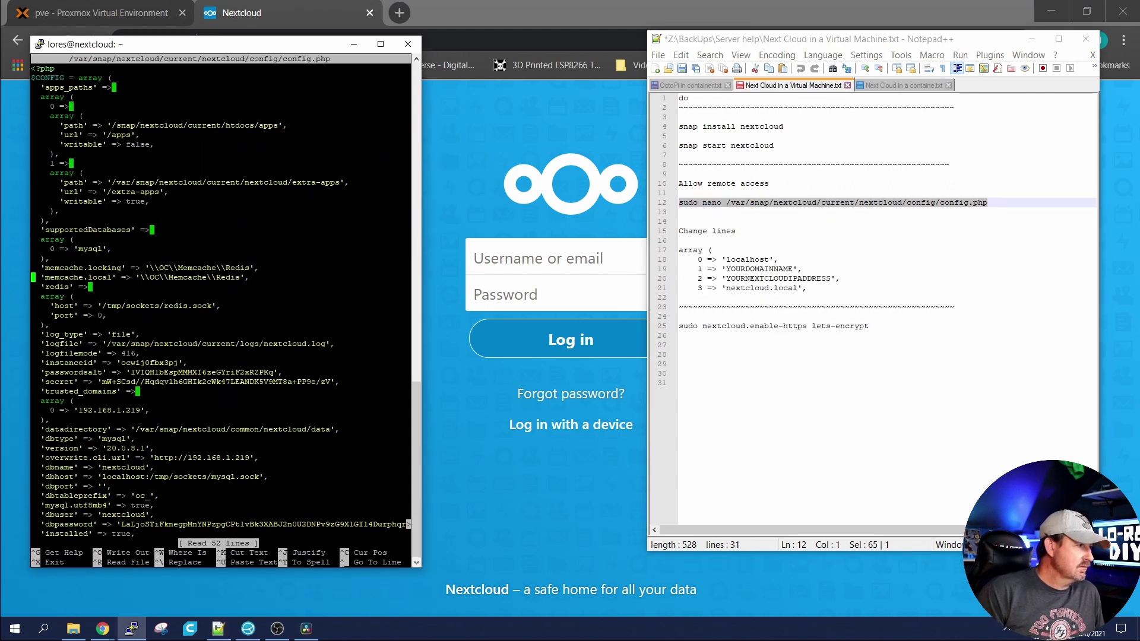
pyautogui.press('Right')
pyautogui.press('Right')
pyautogui.press('Right')
pyautogui.press('Right')
pyautogui.press('Right')
pyautogui.press('Right')
pyautogui.press('Right')
pyautogui.press('Right')
pyautogui.press('Right')
pyautogui.press('Right')
pyautogui.press('Right')
pyautogui.press('Right')
pyautogui.press('Right')
pyautogui.press('Right')
pyautogui.press('Right')
pyautogui.press('Right')
pyautogui.press('Right')
pyautogui.press('Right')
pyautogui.press('Right')
pyautogui.press('Right')
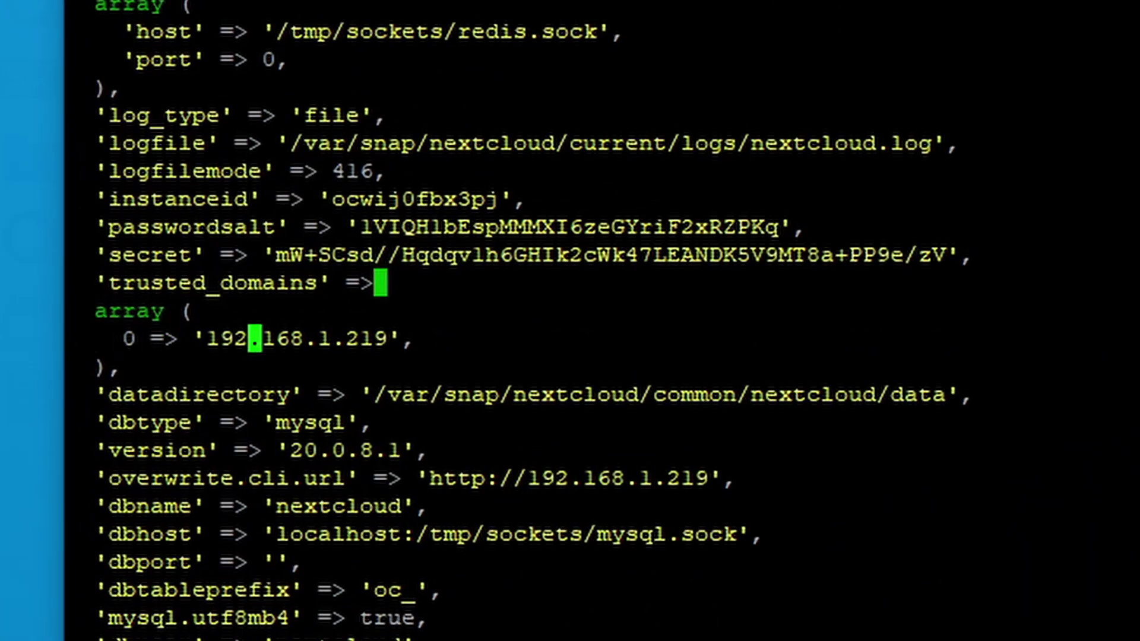
pyautogui.press('Right')
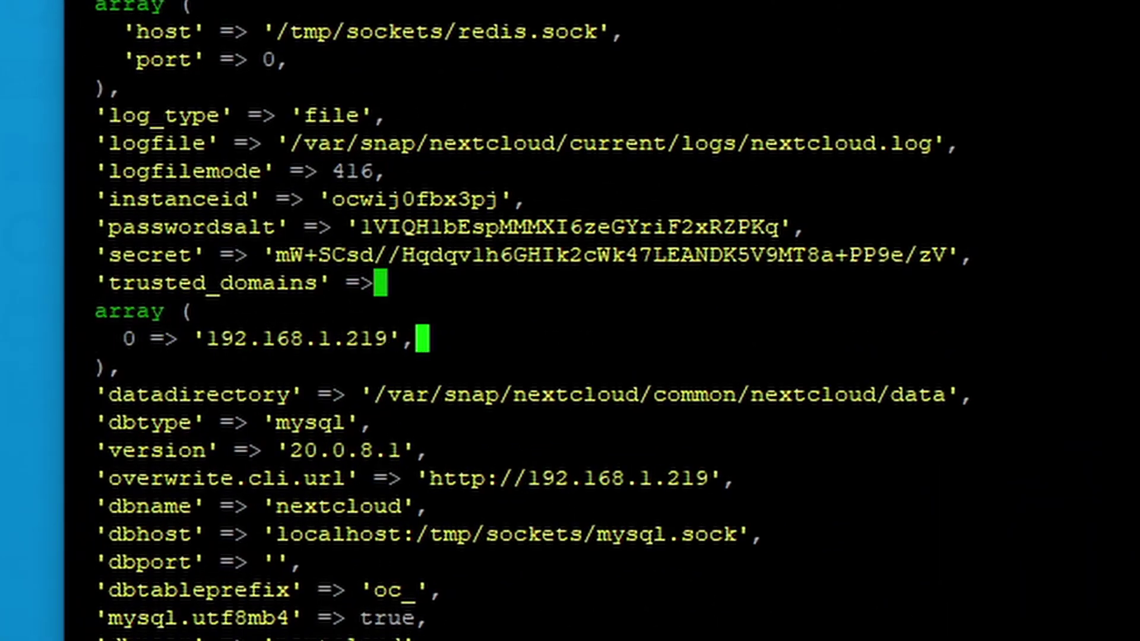
pyautogui.press('Return')
pyautogui.write('1 =')
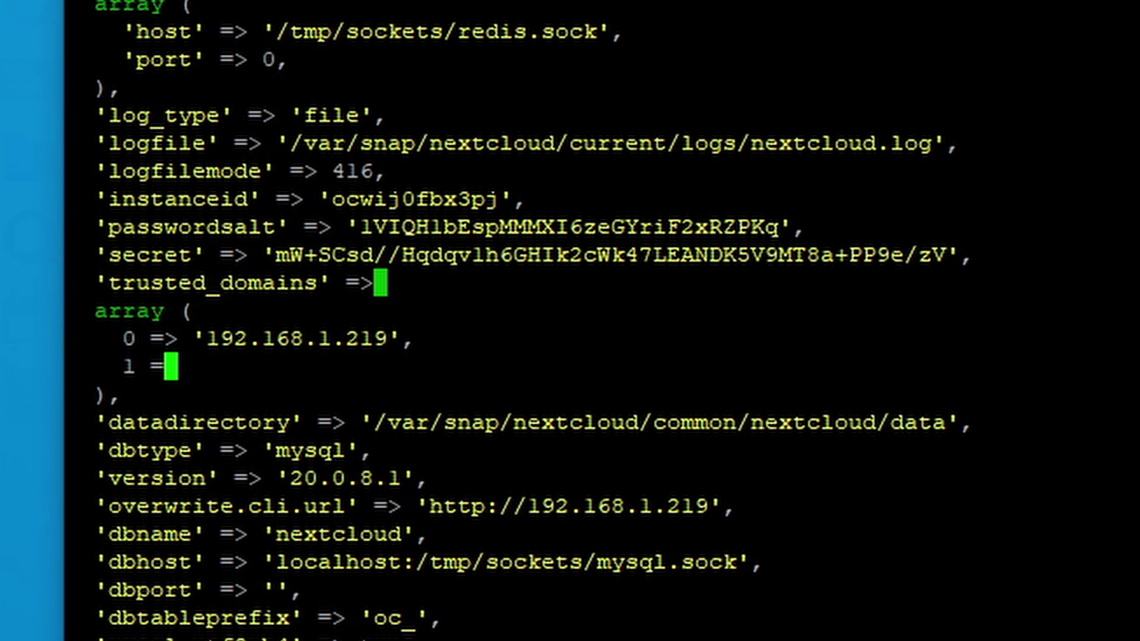
pyautogui.write("> 'lo")
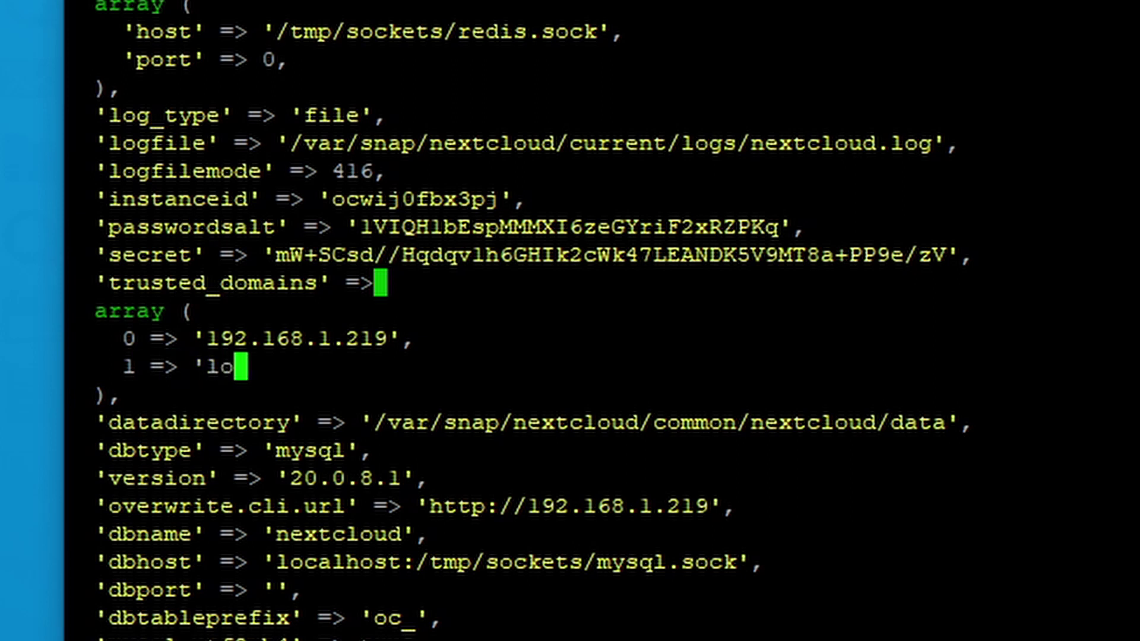
pyautogui.write('restestl')
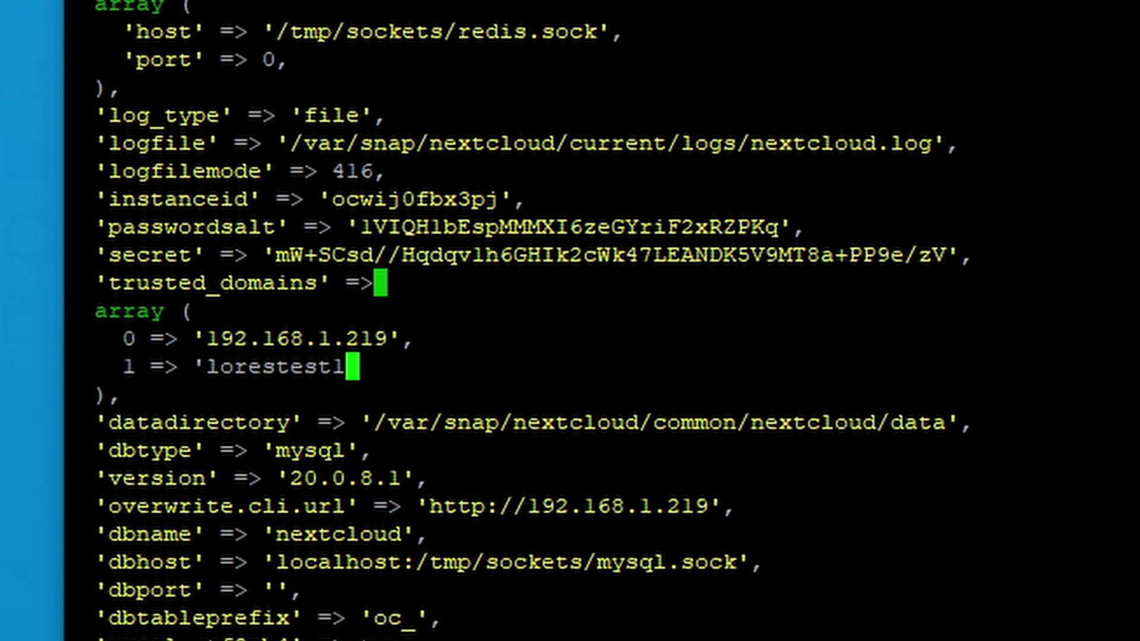
pyautogui.write('.')
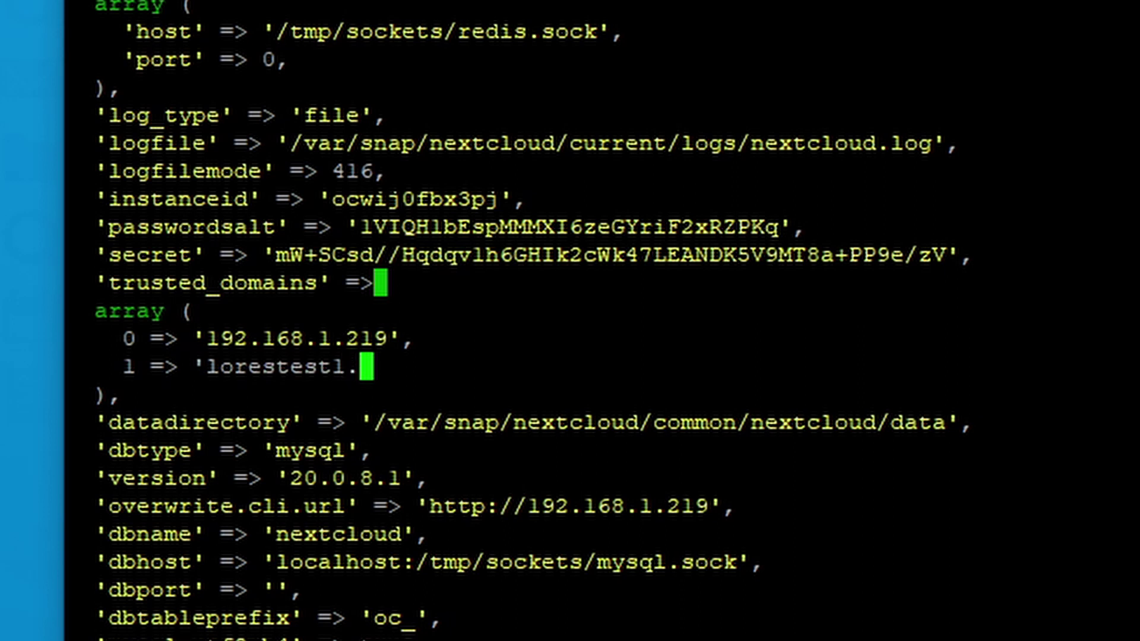
pyautogui.write('duckd')
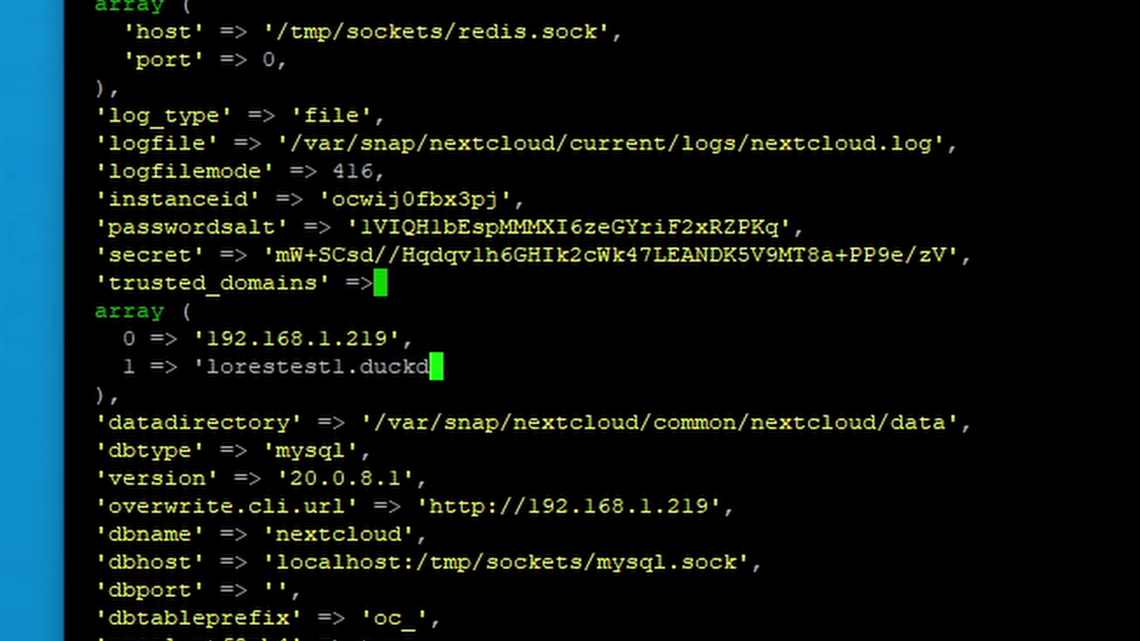
pyautogui.write('ns.org')
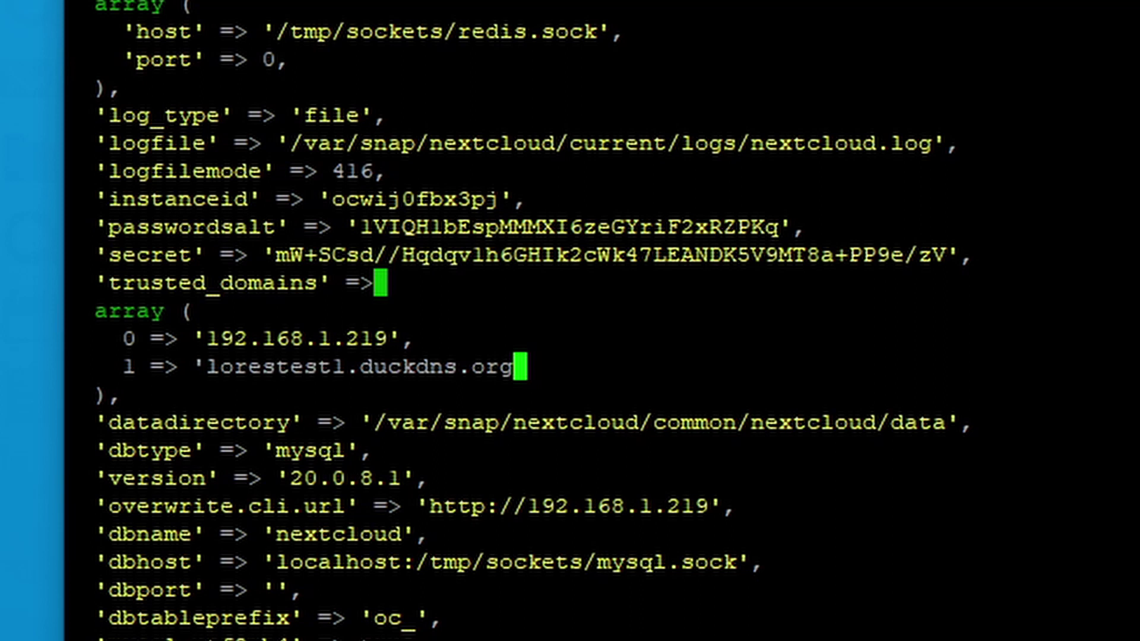
pyautogui.write("'")
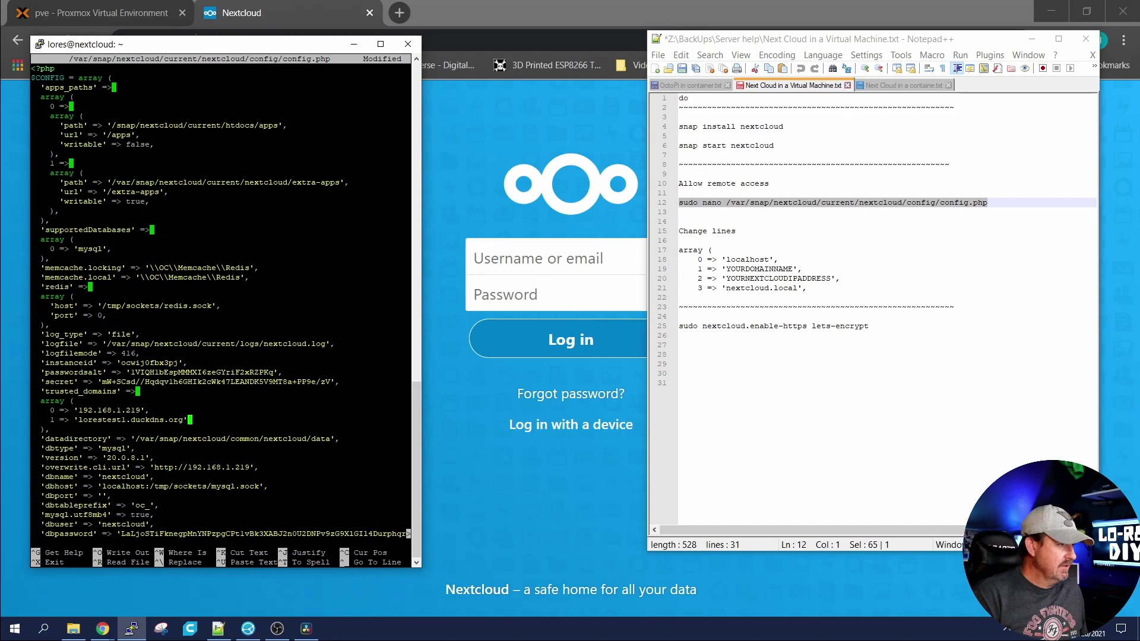
pyautogui.hotkey('ctrl', 'x')
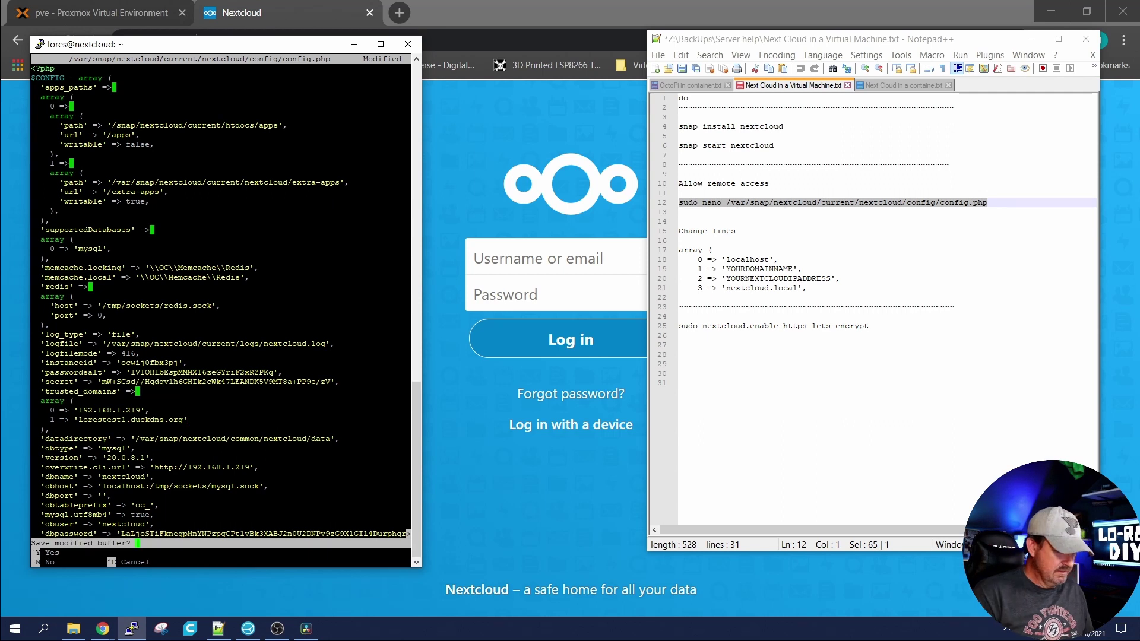
pyautogui.press('y')
pyautogui.press('Return')
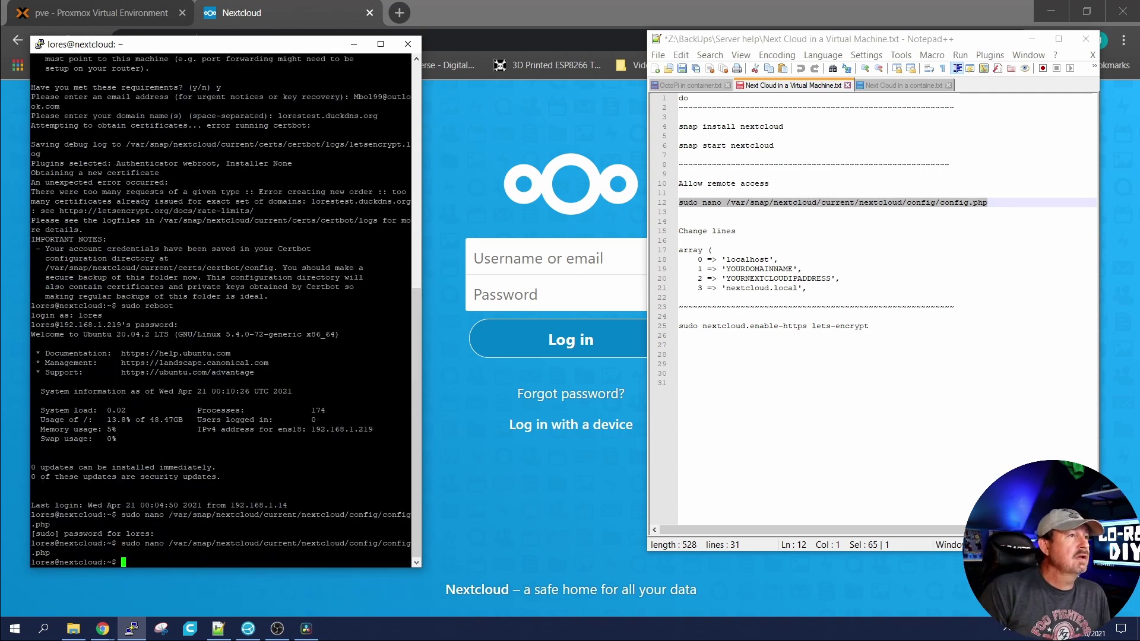
pyautogui.click(479, 17)
pyautogui.click(380, 40)
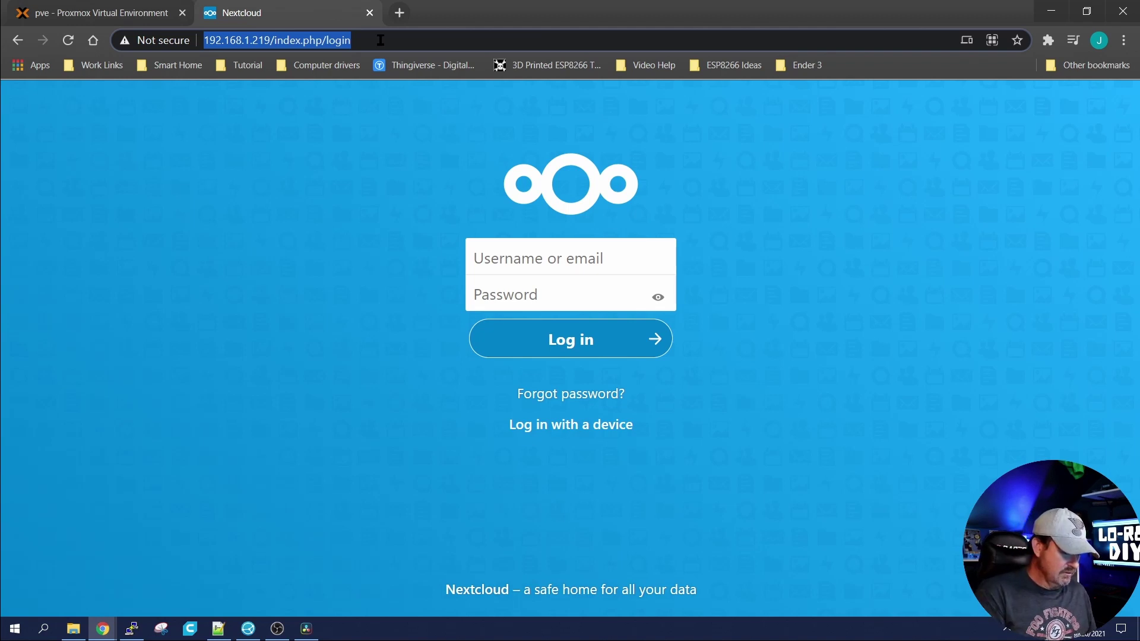
pyautogui.write('http')
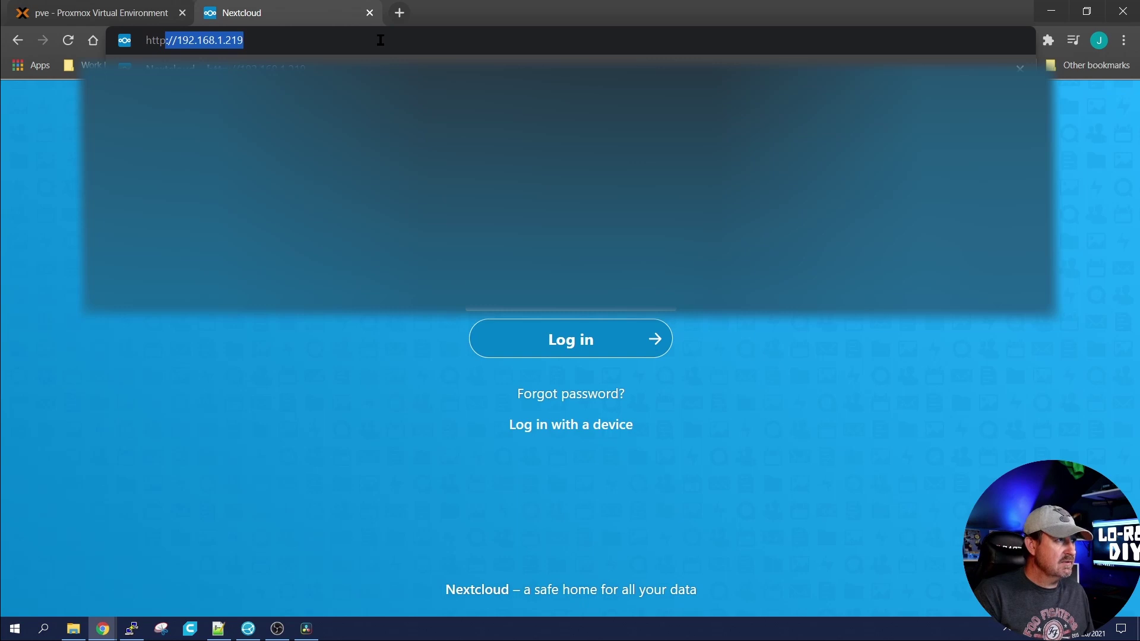
pyautogui.write('://')
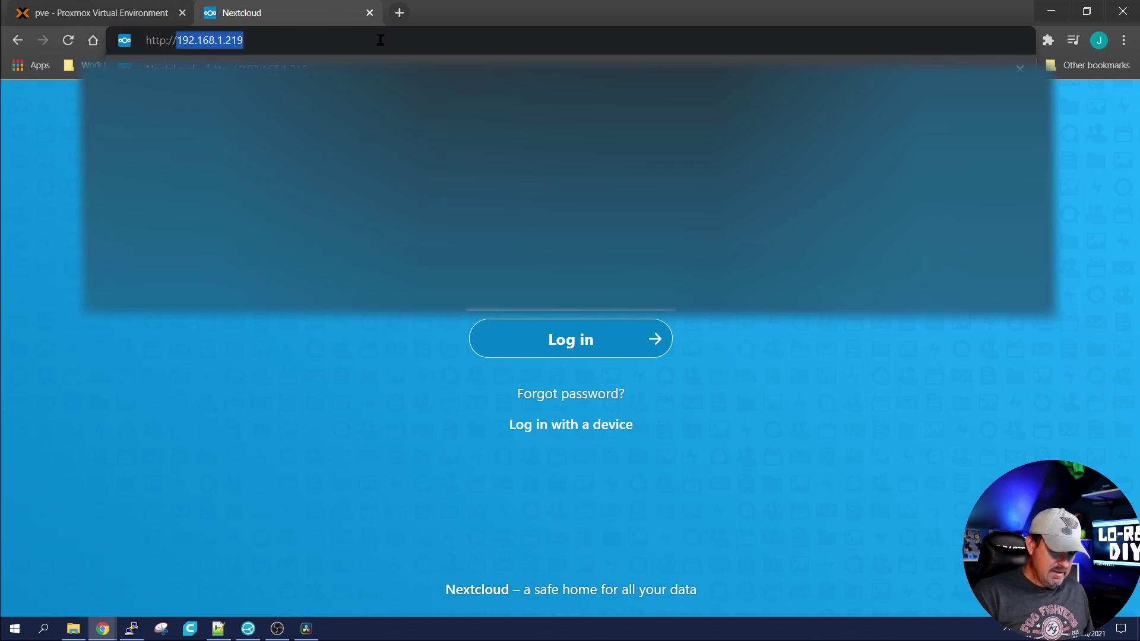
pyautogui.write('lorest')
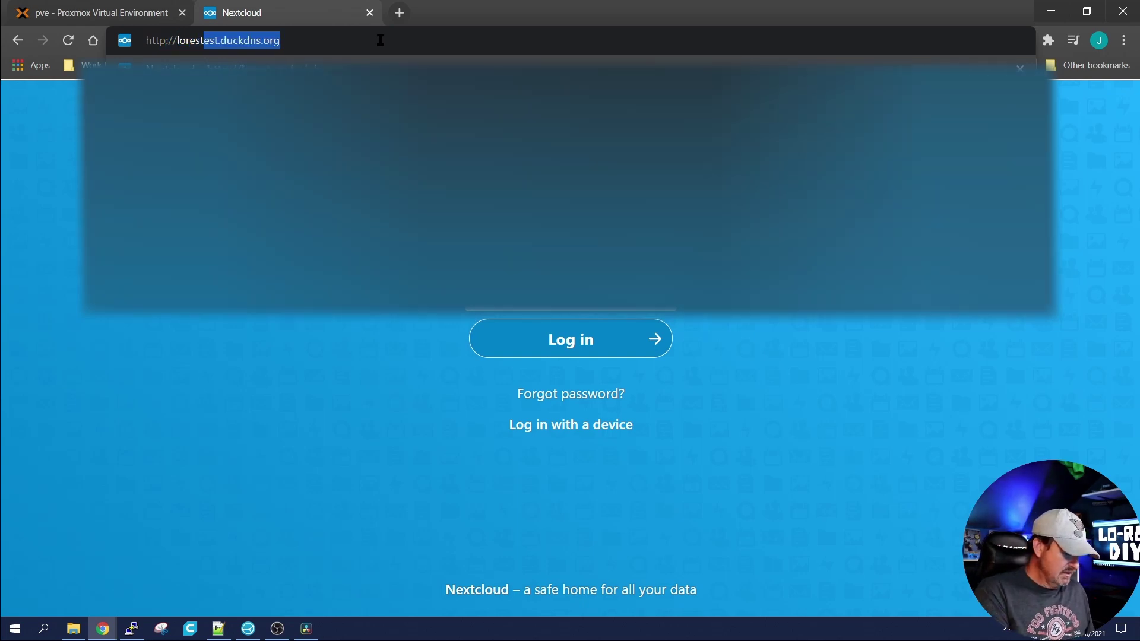
pyautogui.write('est1.')
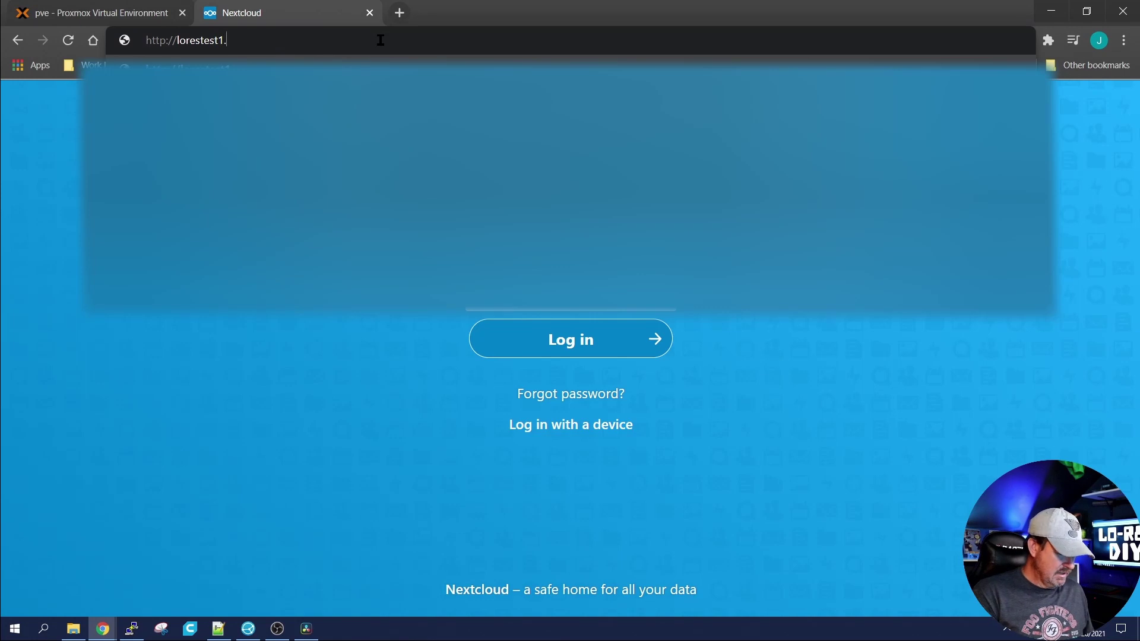
pyautogui.write('duckdd')
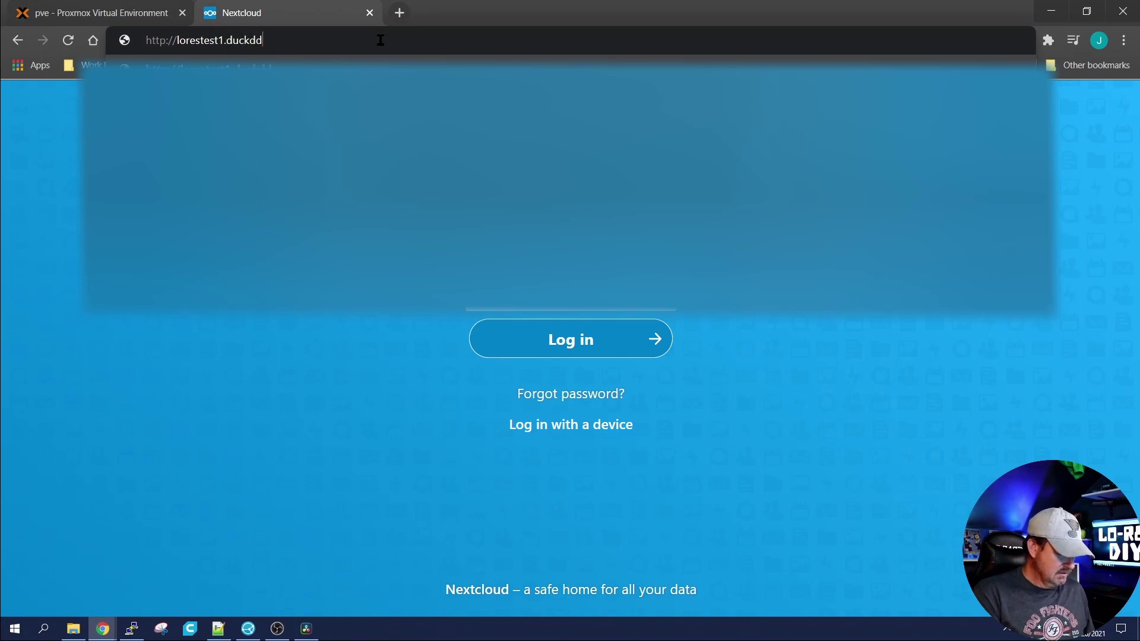
pyautogui.write('ns.org')
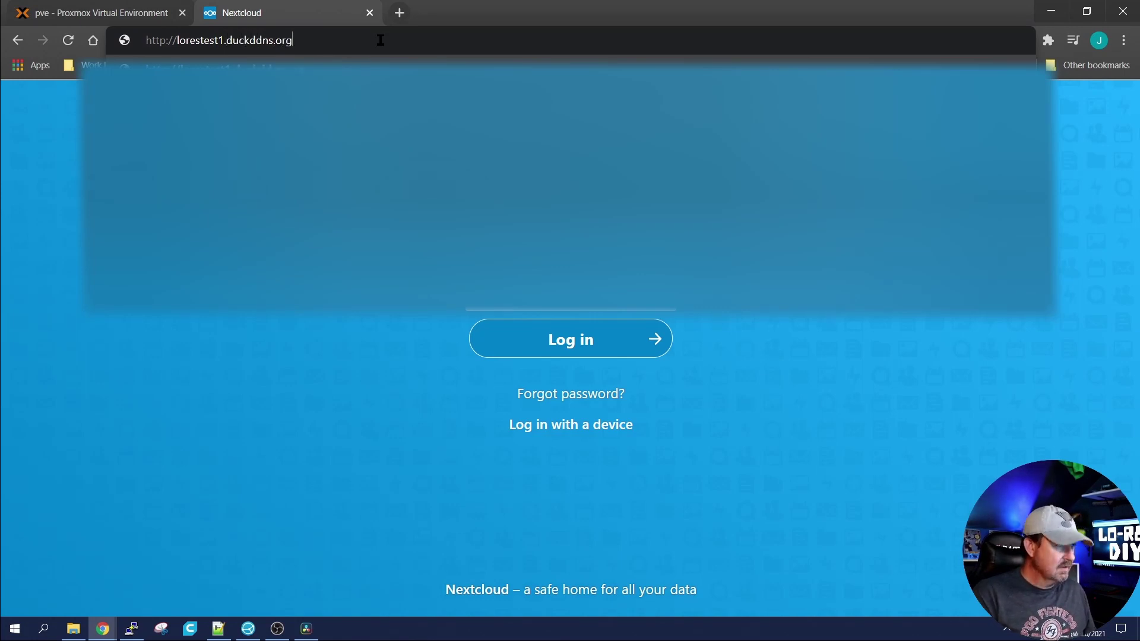
pyautogui.press('Return')
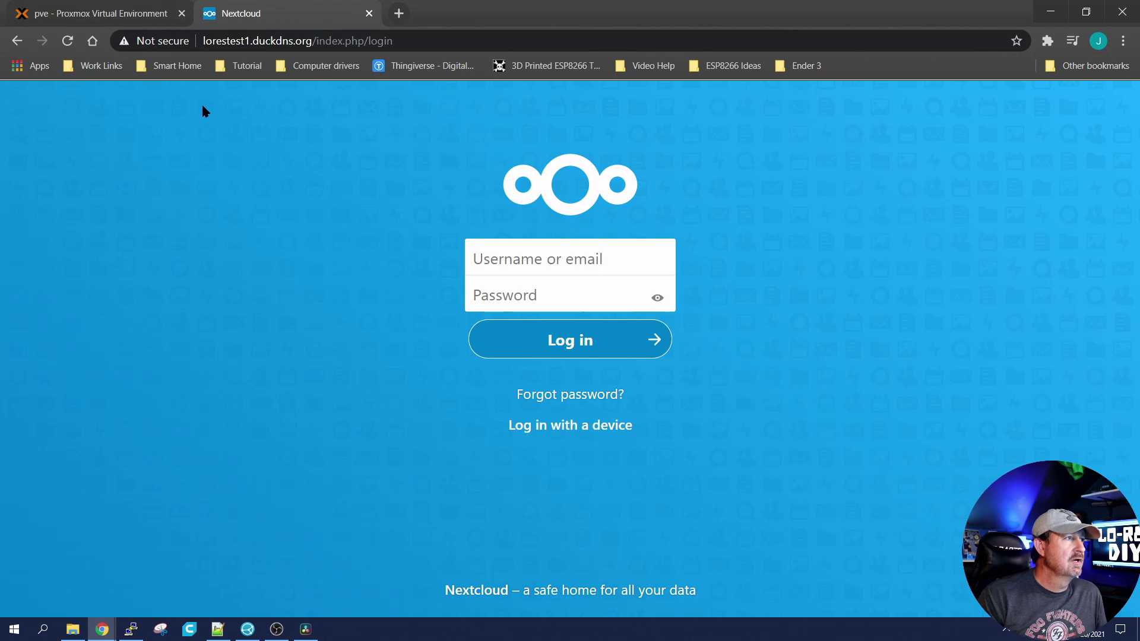
pyautogui.click(131, 629)
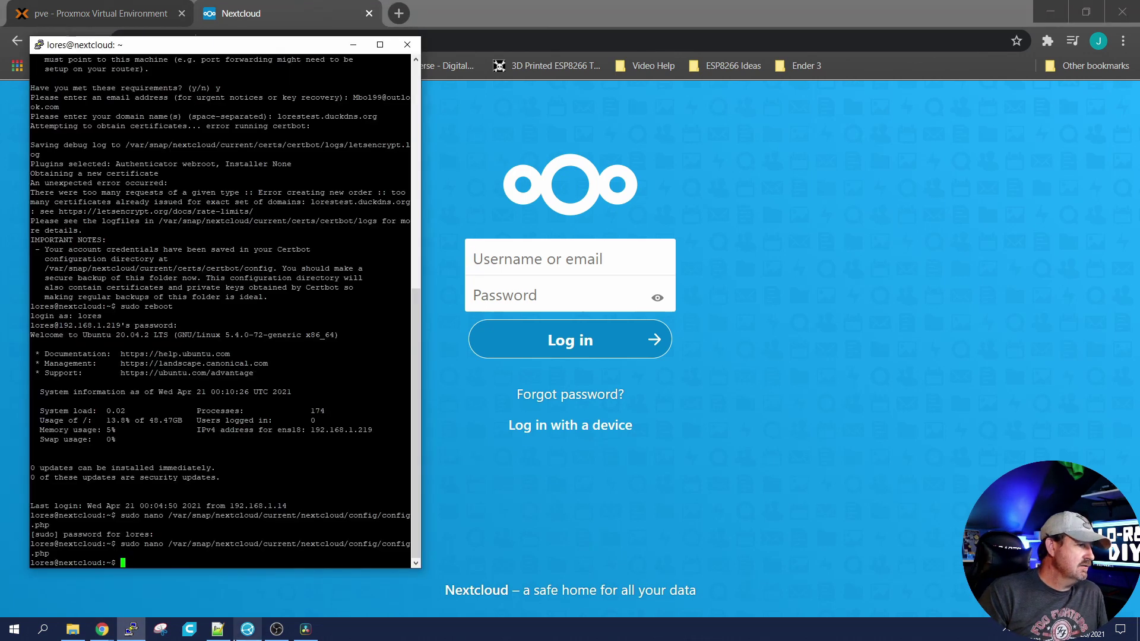
# Step: Copy 'sudo nextcloud.enable-https lets-encrypt' from the notes and run it in PuTTY
pyautogui.click(219, 630)
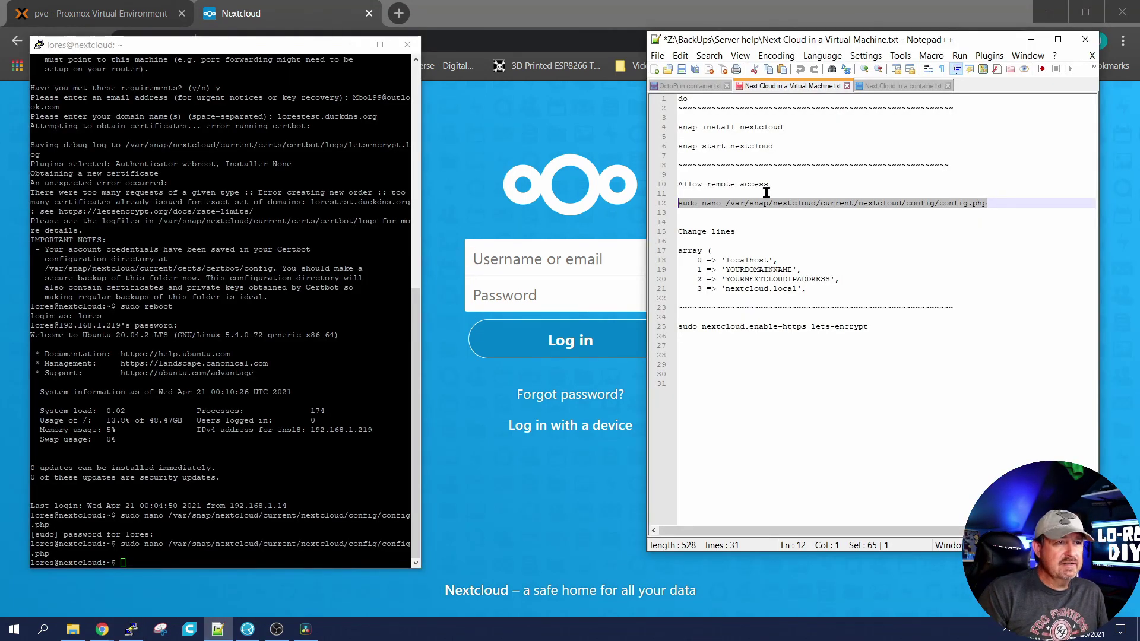
pyautogui.moveTo(877, 328); pyautogui.dragTo(681, 331)
pyautogui.click(874, 372)
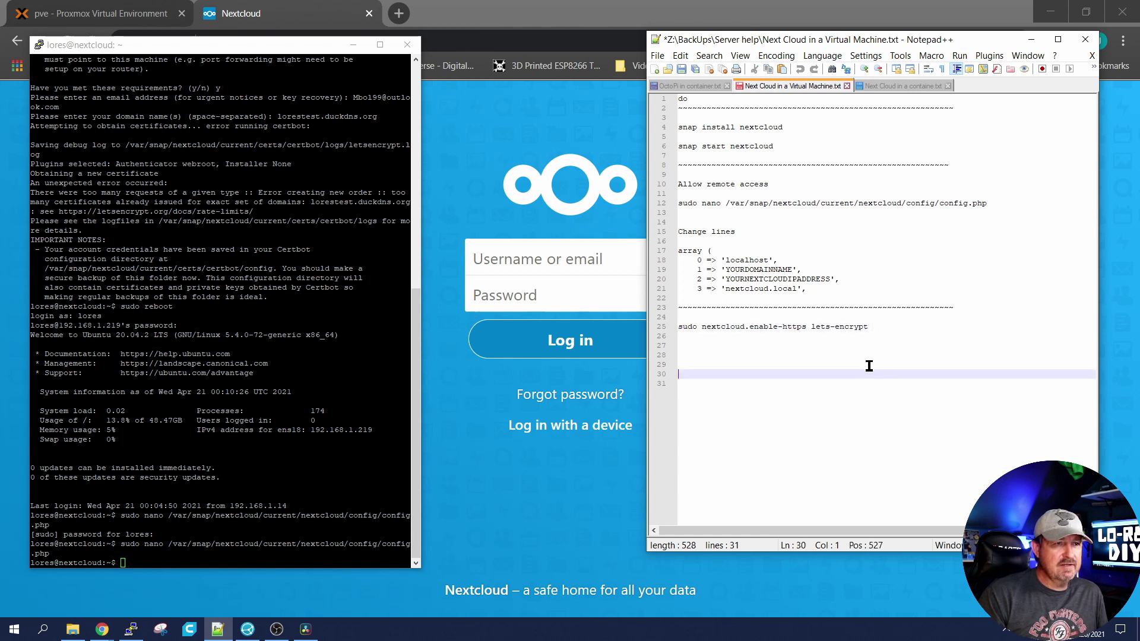
pyautogui.moveTo(875, 328); pyautogui.dragTo(682, 331)
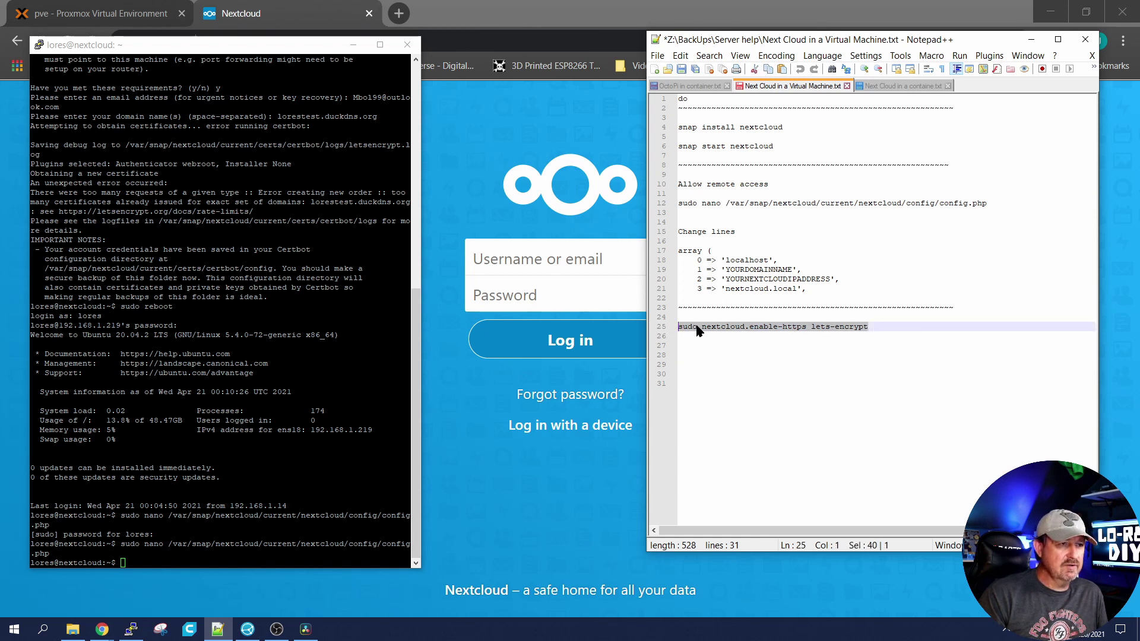
pyautogui.rightClick(698, 328)
pyautogui.click(727, 347)
pyautogui.rightClick(237, 558)
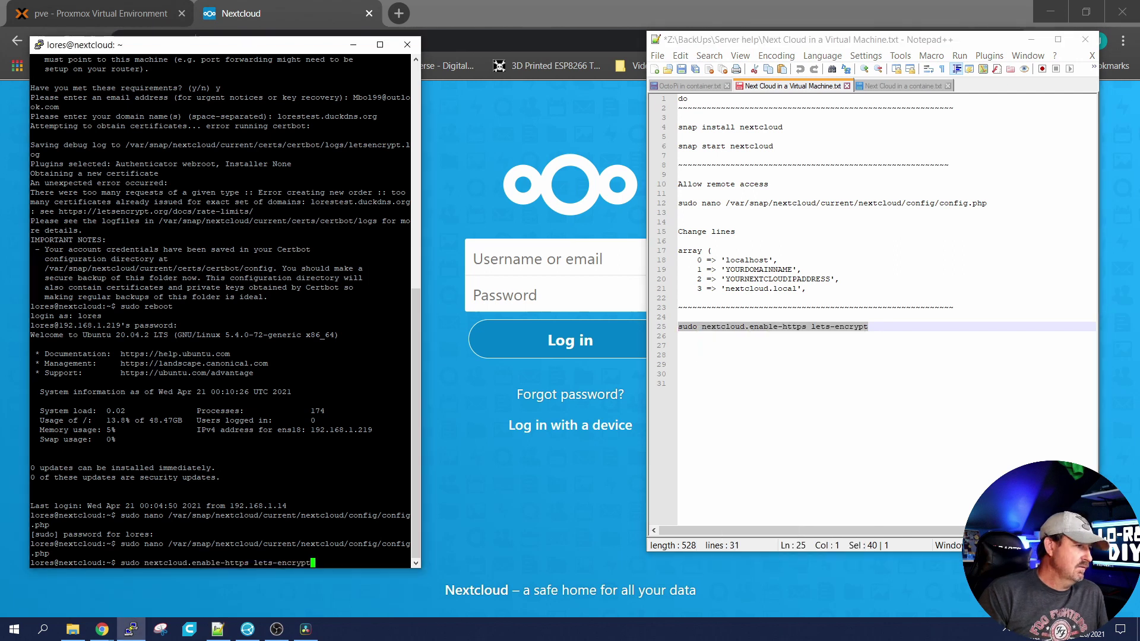
pyautogui.press('Return')
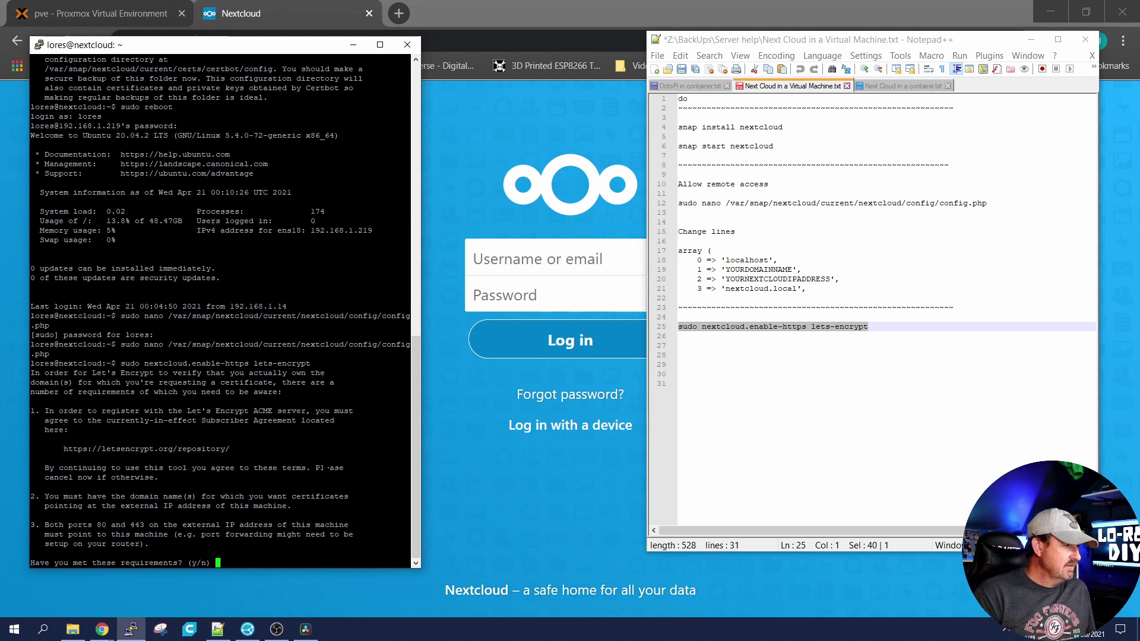
# Step: Answer the Let's Encrypt prompts with the contact e-mail and domain lorestest1.duckdns.org
pyautogui.press('Return')
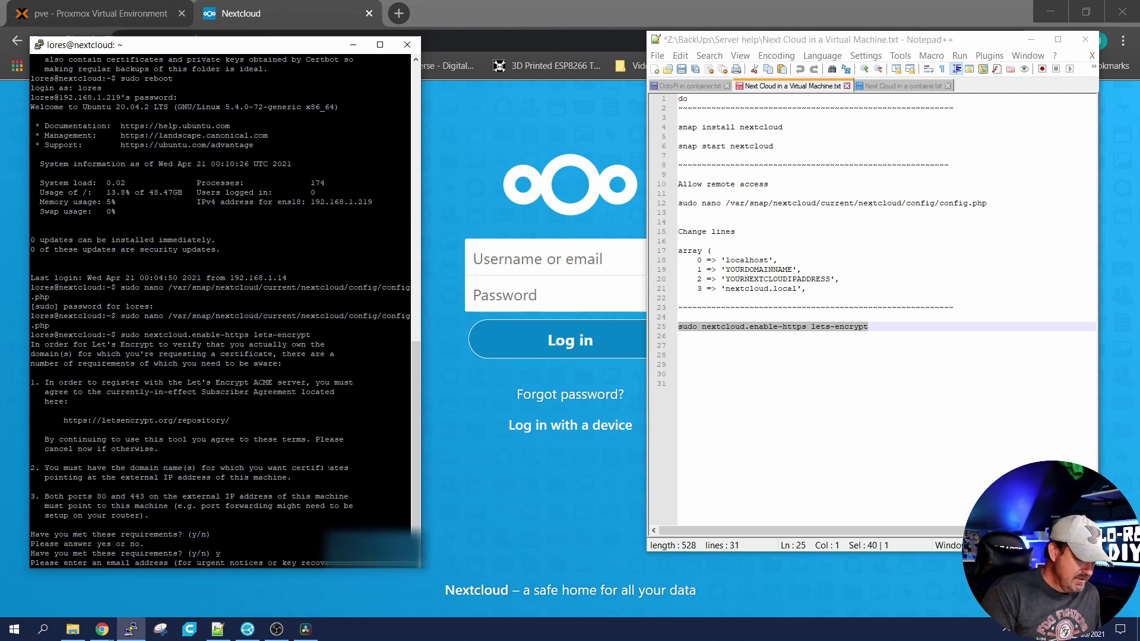
pyautogui.press('Return')
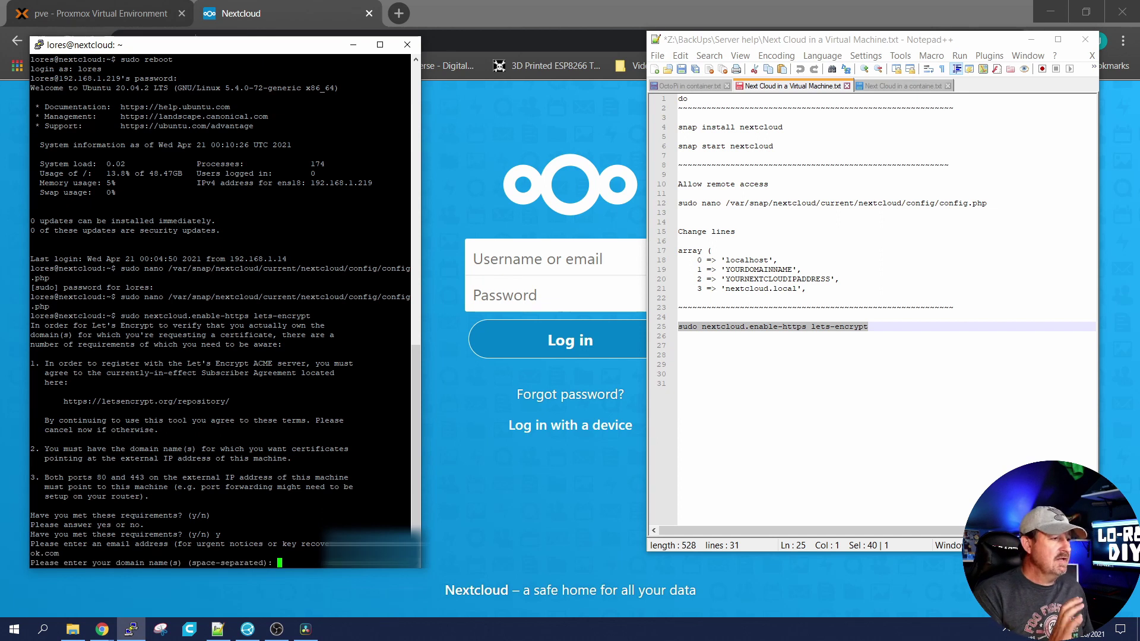
pyautogui.write('lores')
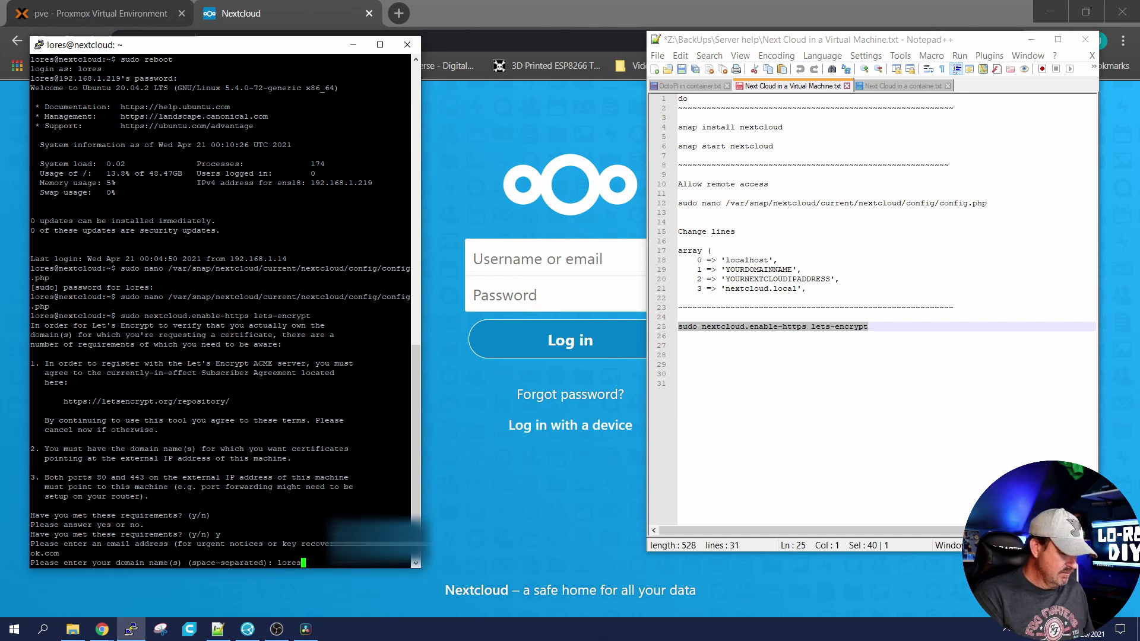
pyautogui.write('test1')
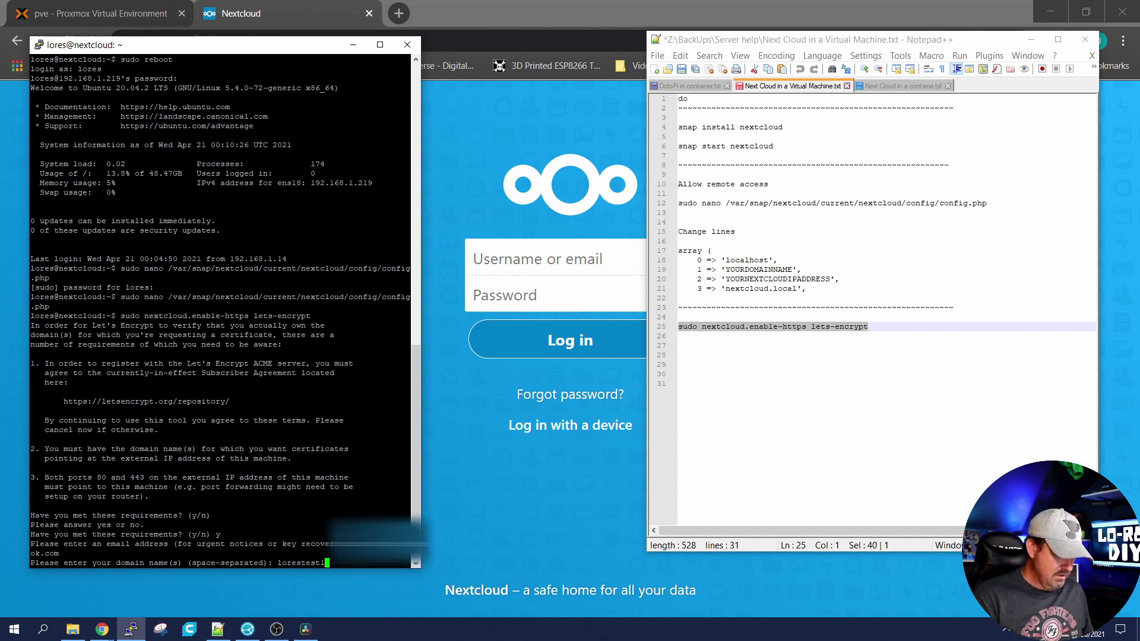
pyautogui.write('.du')
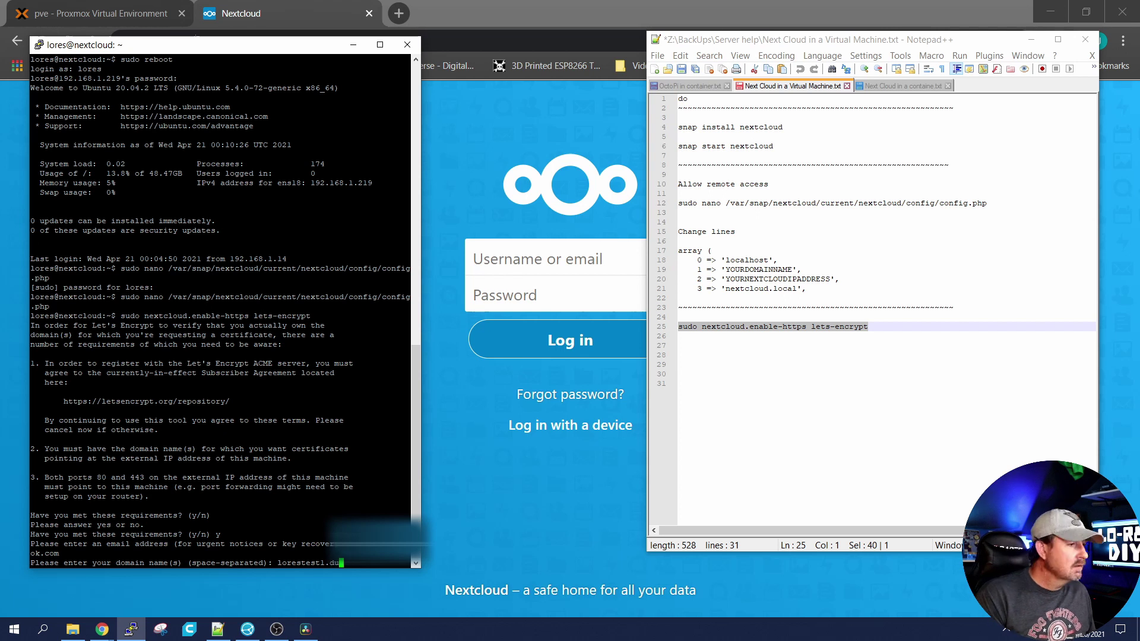
pyautogui.write('ckdns.org')
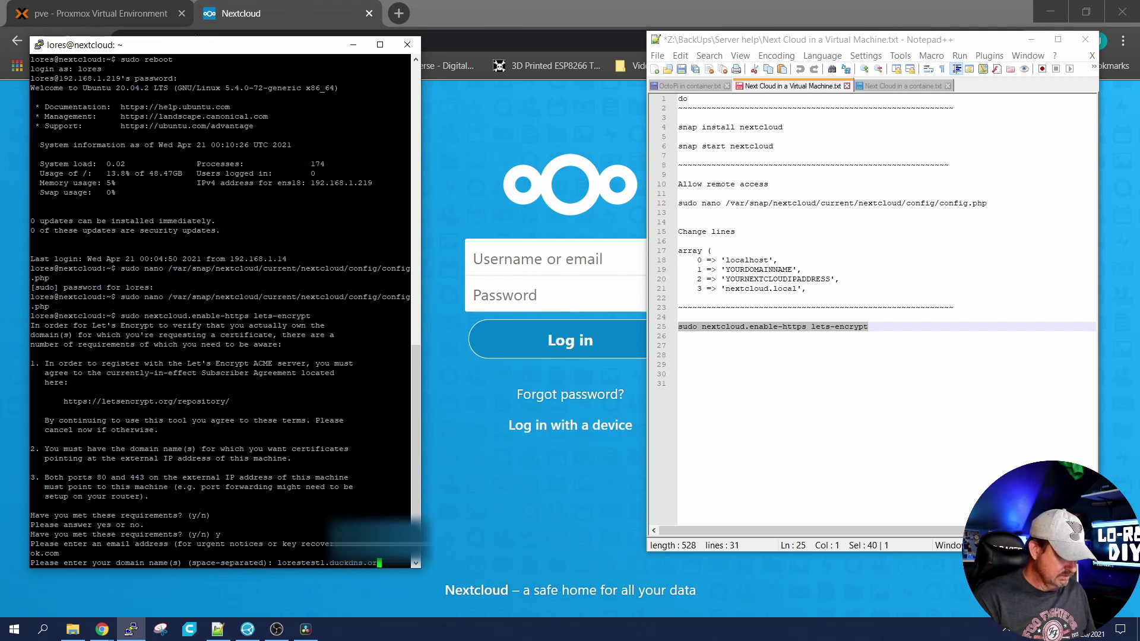
pyautogui.press('Return')
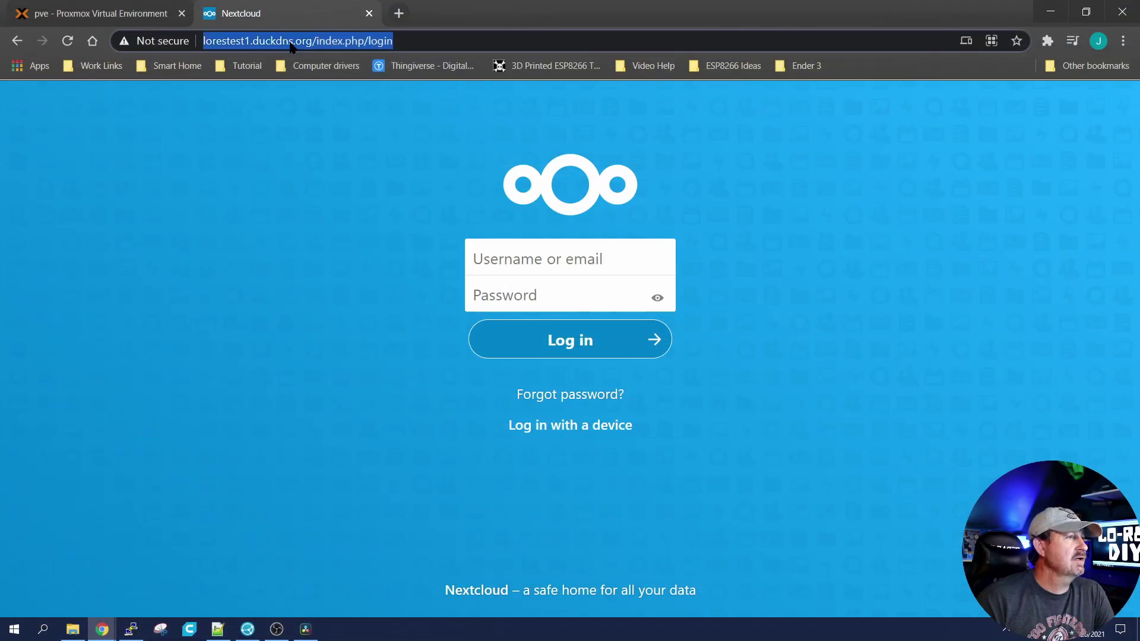
pyautogui.write('ht')
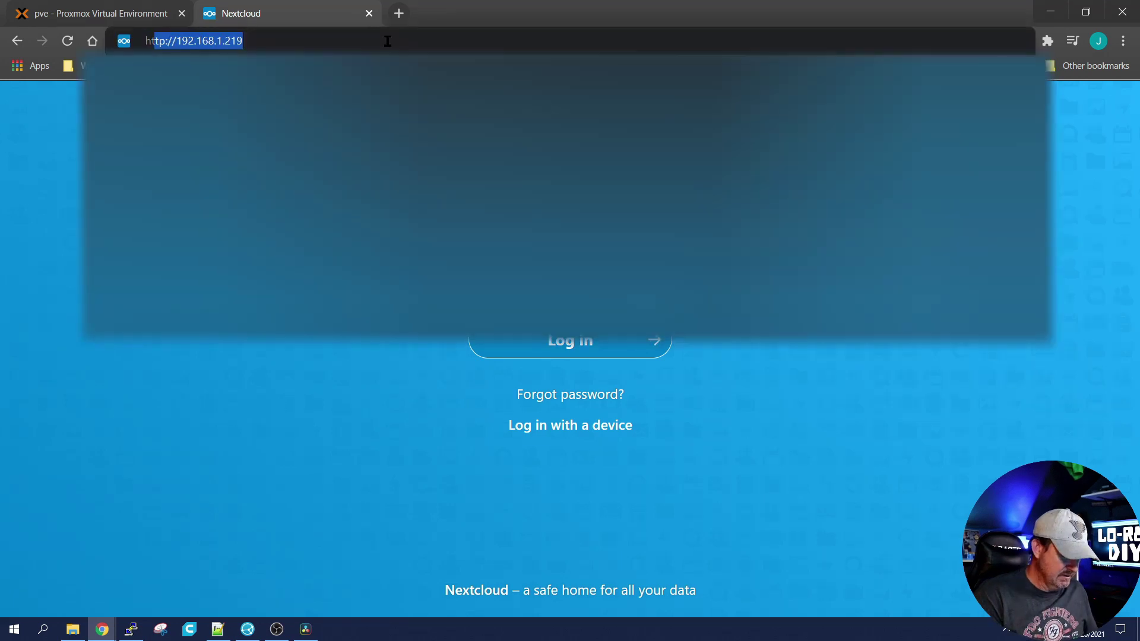
pyautogui.write('tps:/')
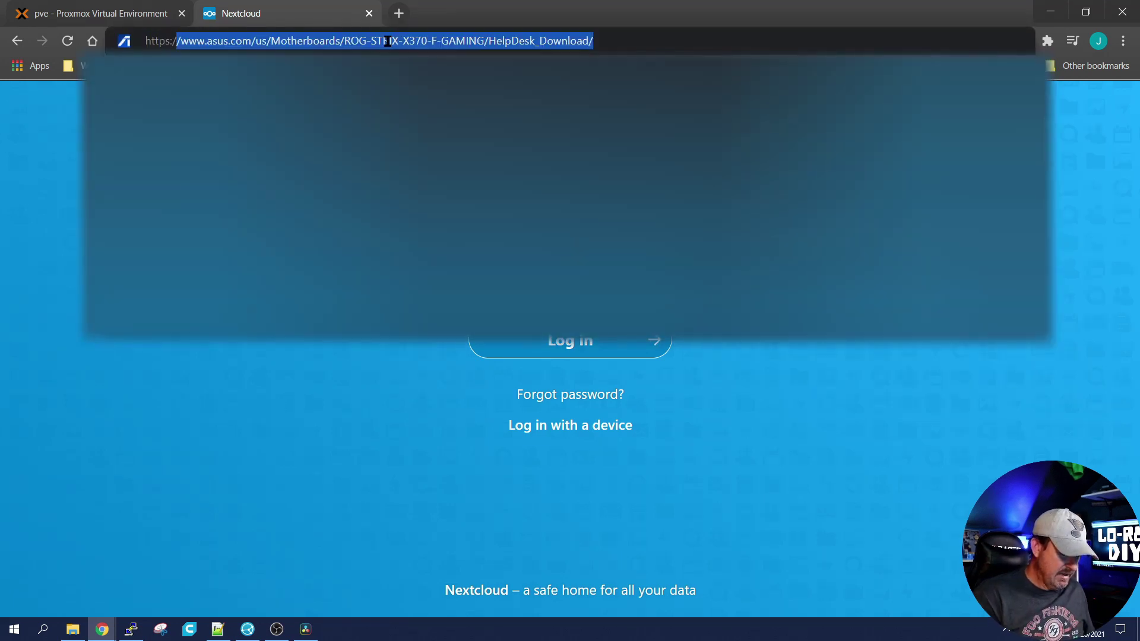
pyautogui.write('/lore')
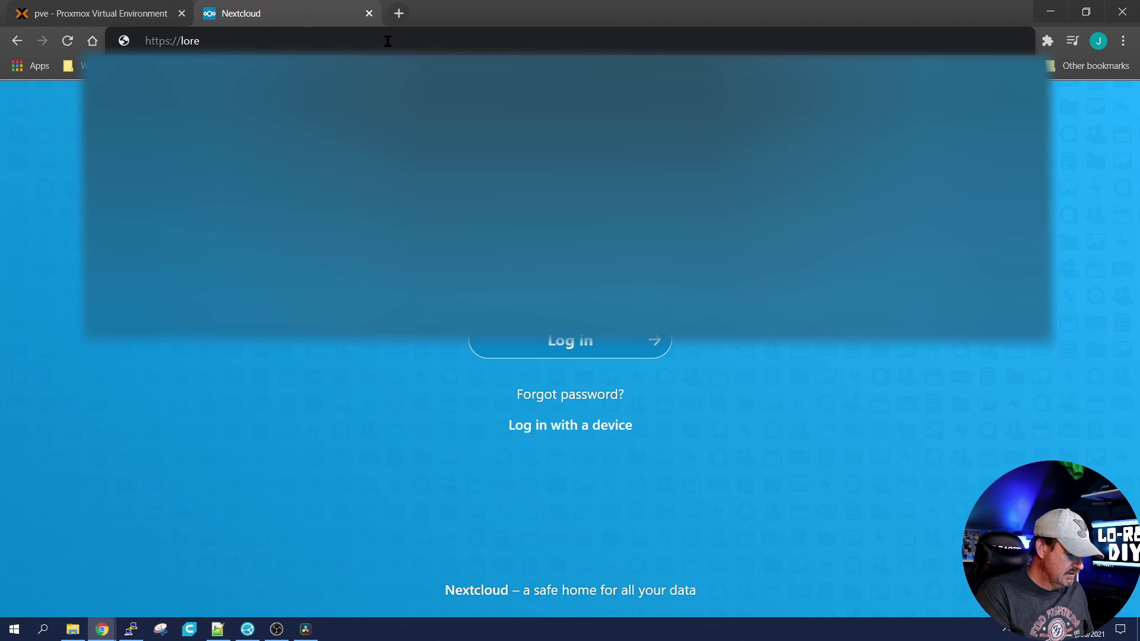
pyautogui.write('stest1.duckdns.org')
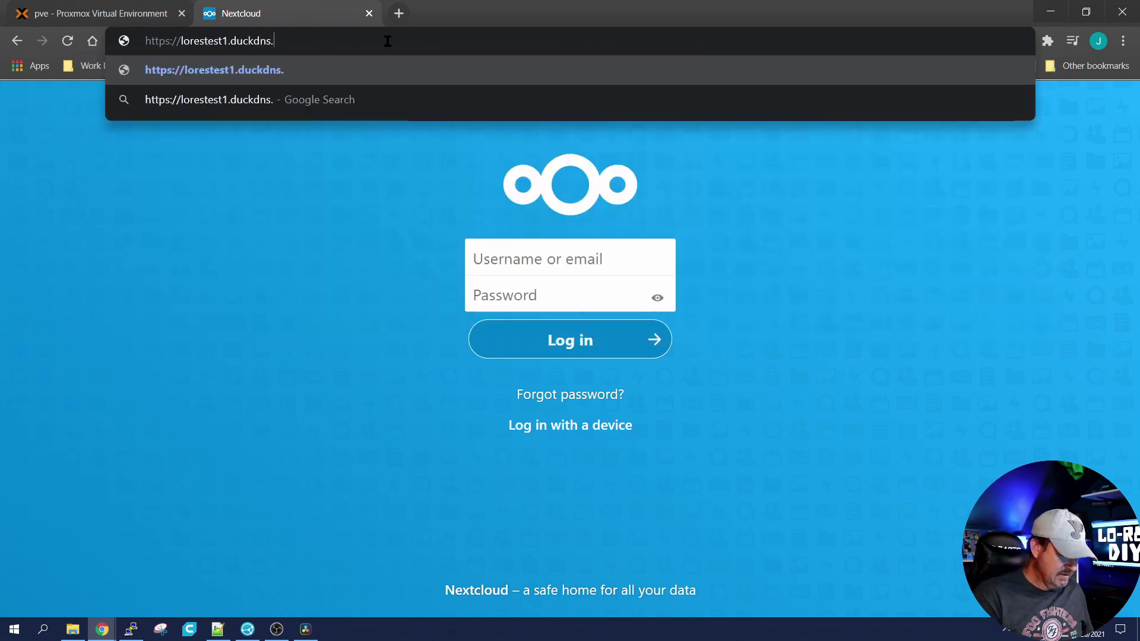
pyautogui.press('Return')
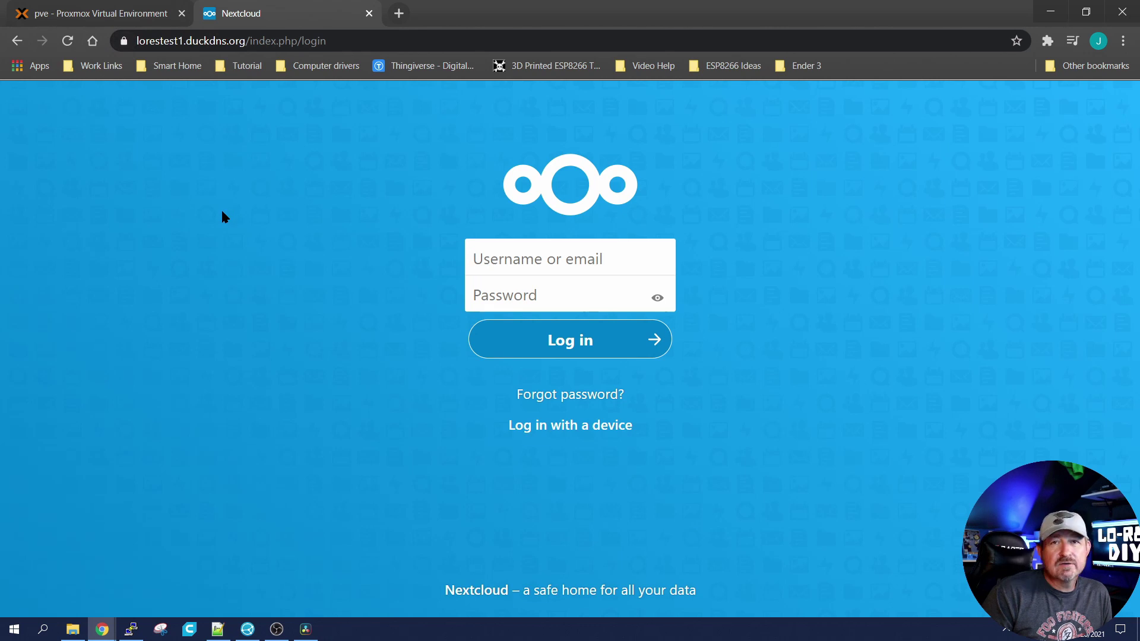
pyautogui.click(522, 268)
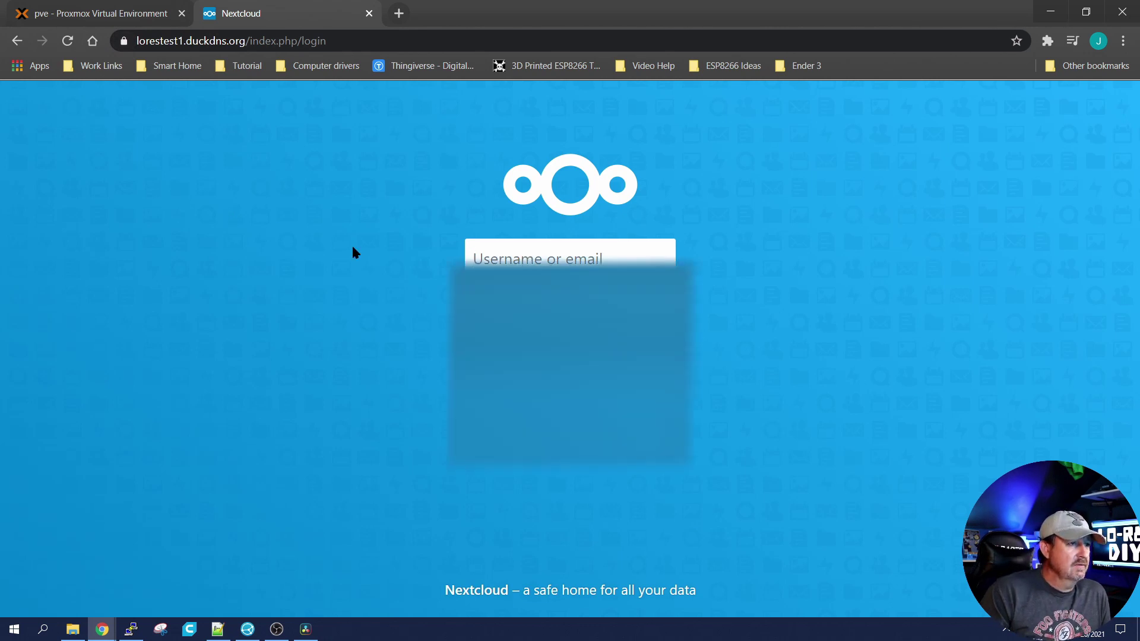
pyautogui.press('Down')
pyautogui.press('Return')
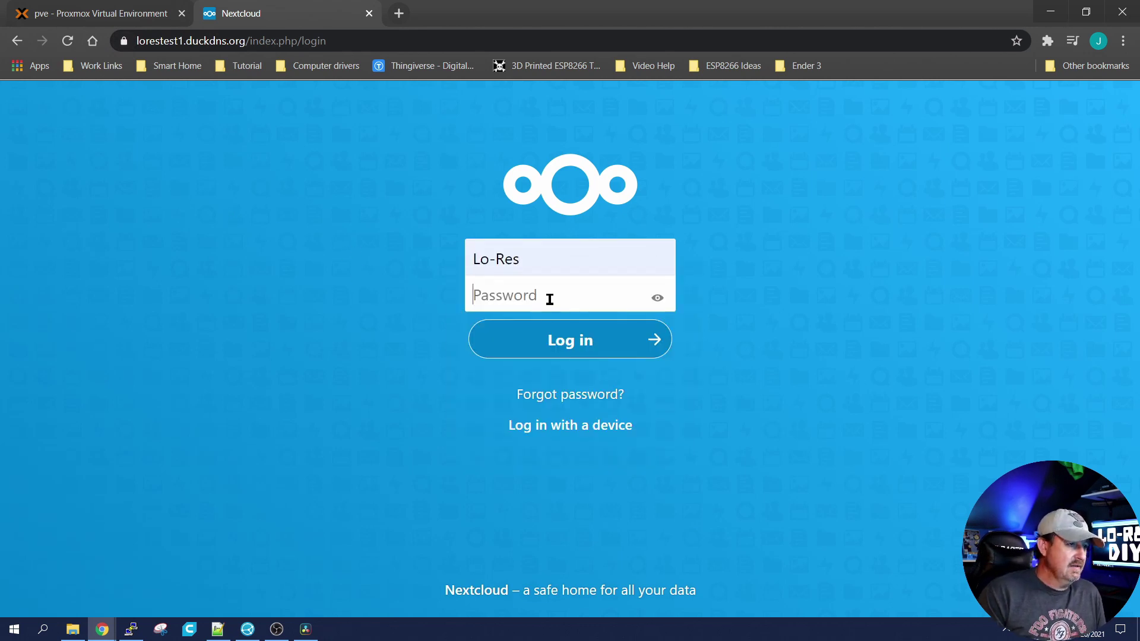
pyautogui.hotkey('ctrl', 'v')
pyautogui.press('Return')
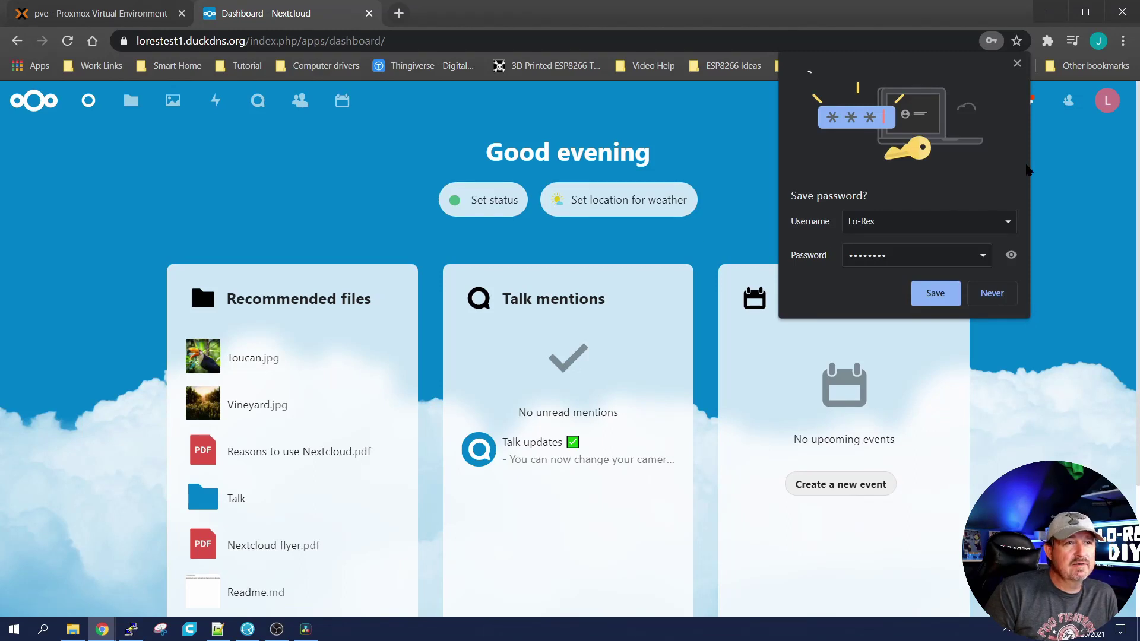
pyautogui.click(1017, 63)
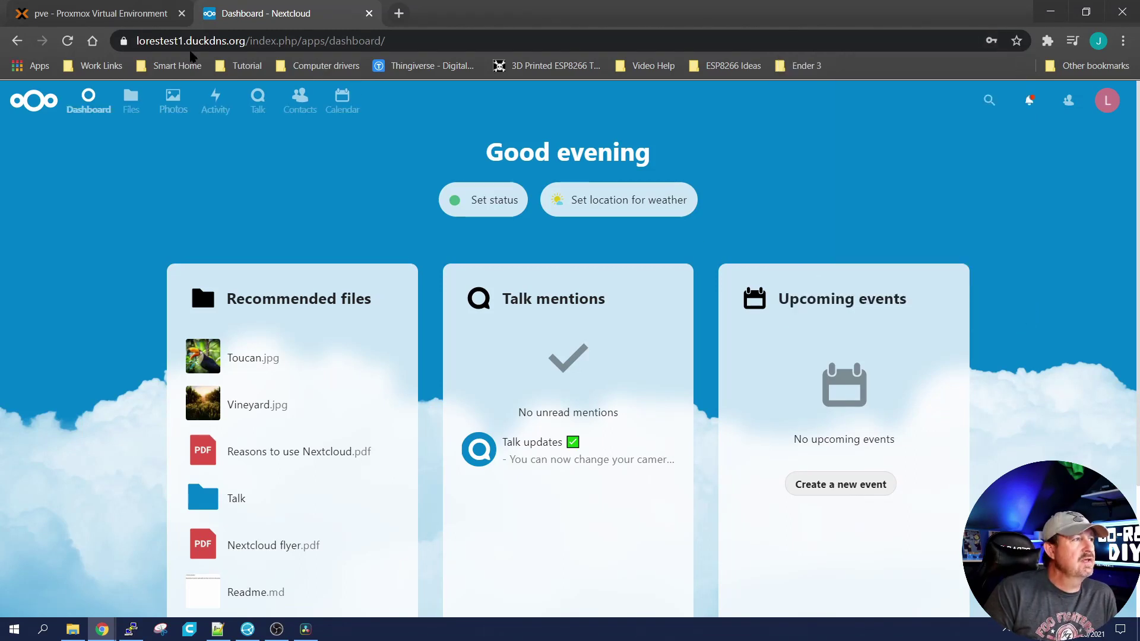